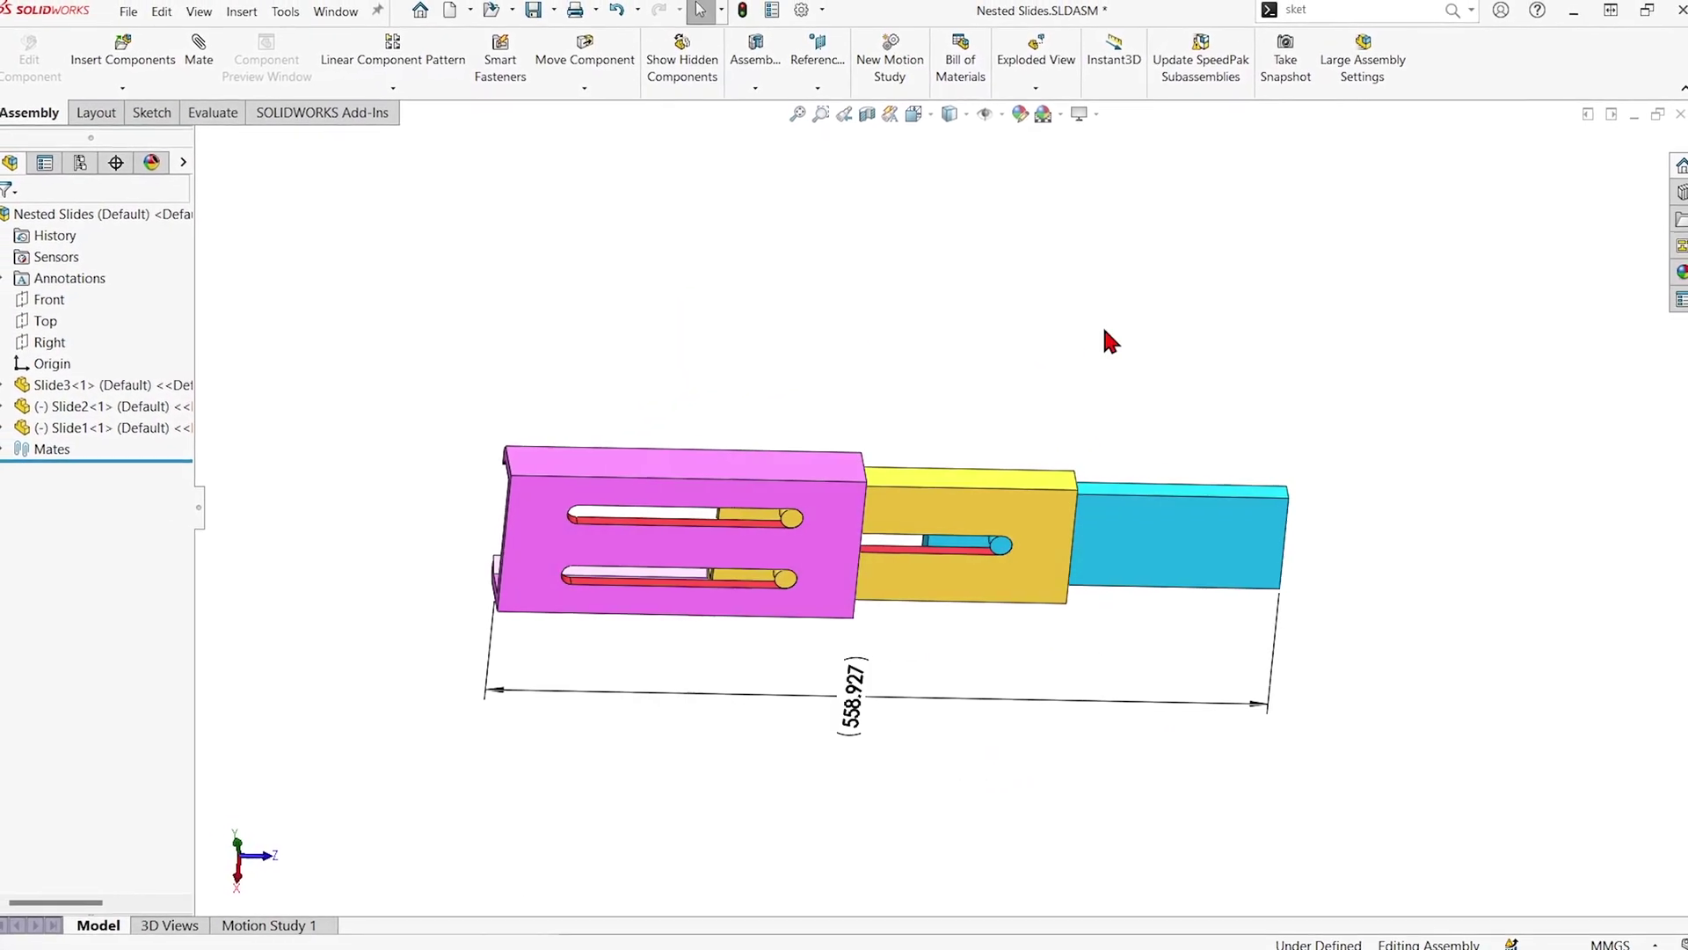
# - Pull the cyan slide out, then slide the yellow middle slide back and forth
pyautogui.moveTo(1212, 566); pyautogui.dragTo(1275, 559)
pyautogui.click(1067, 567)
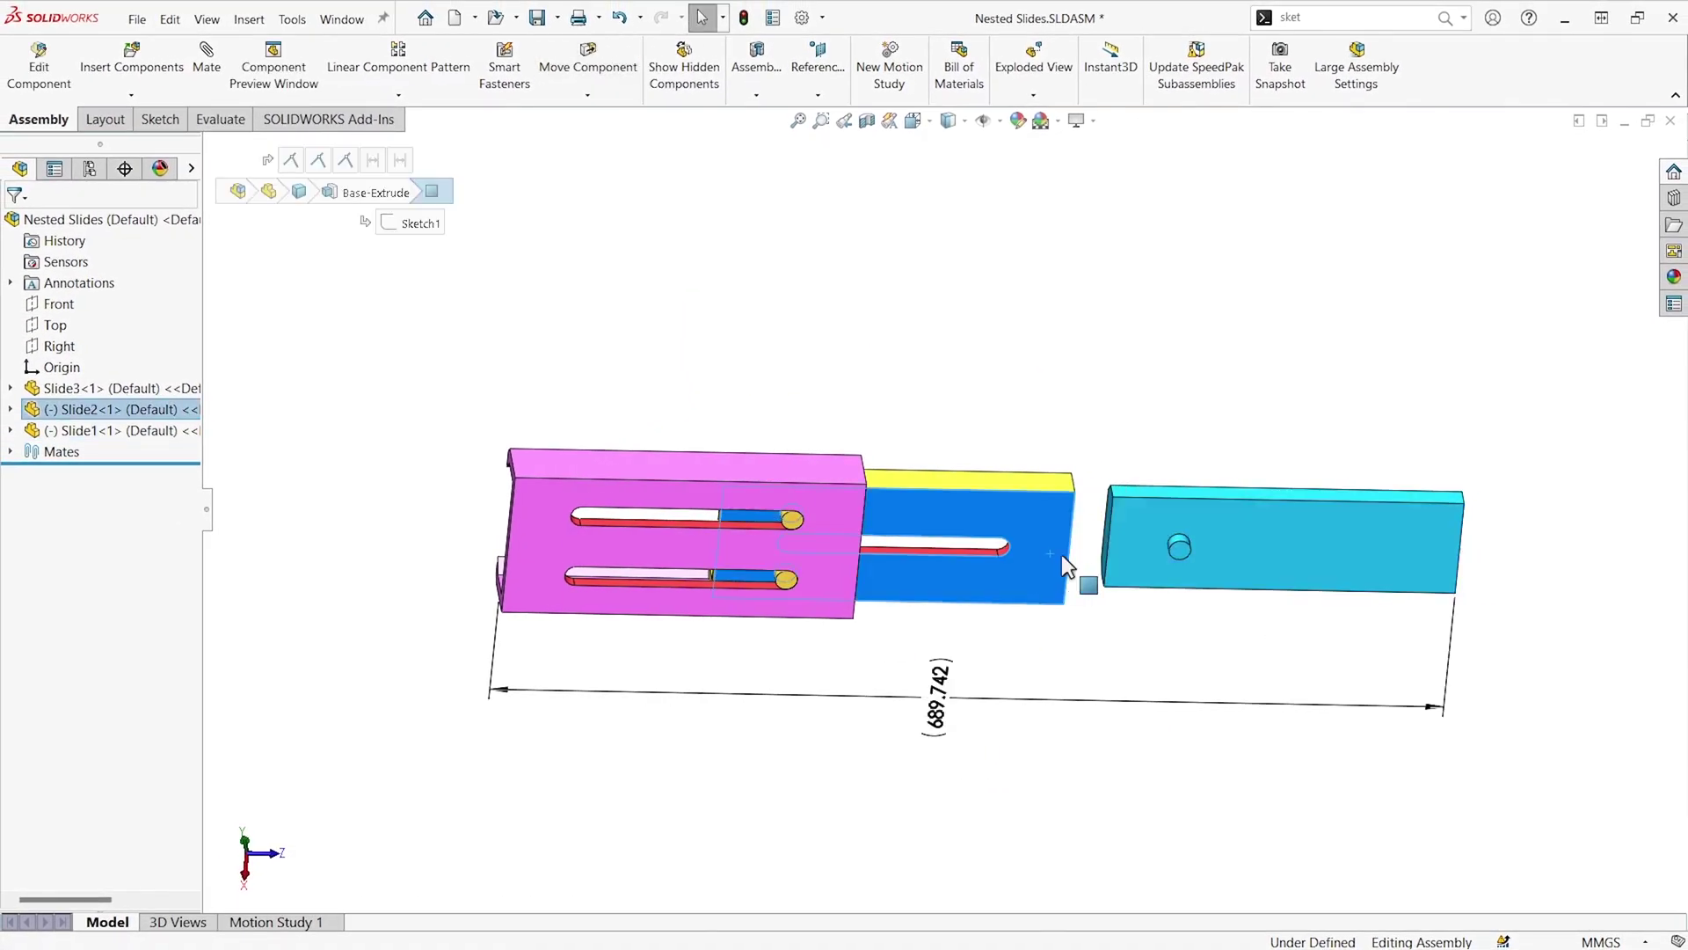
pyautogui.moveTo(1067, 568); pyautogui.dragTo(778, 594)
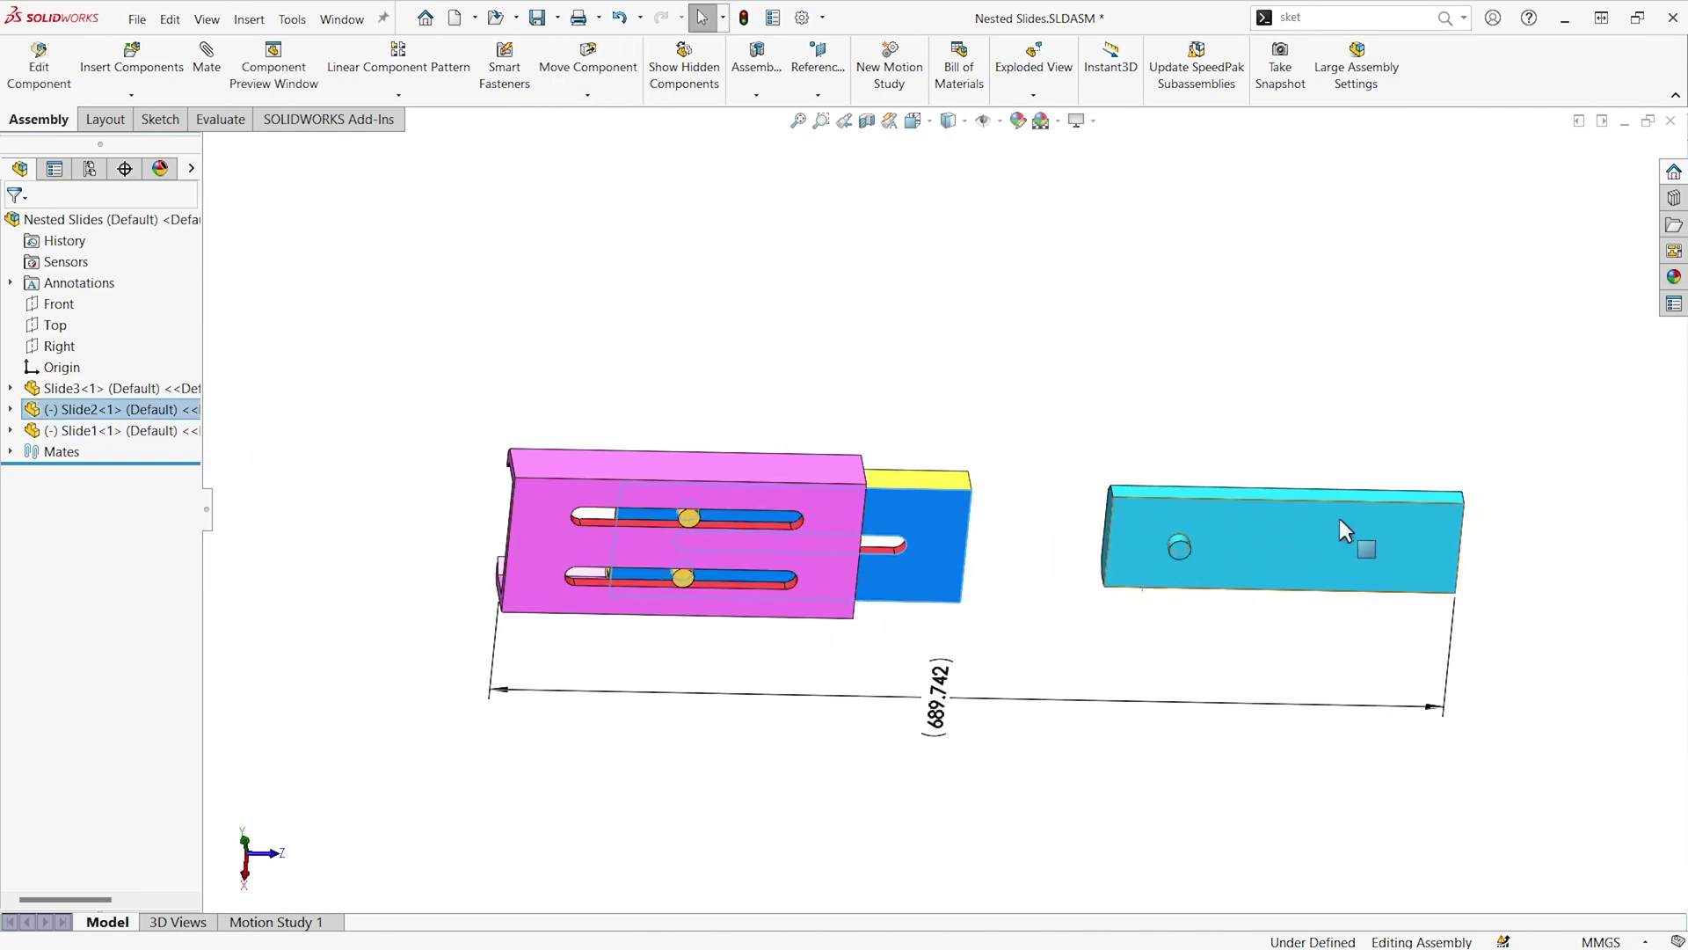
# - Push the cyan slide back in so the slides measure 469.797 overall, then deselect
pyautogui.moveTo(1338, 519); pyautogui.dragTo(1021, 561)
pyautogui.moveTo(962, 618); pyautogui.dragTo(816, 221, button='middle')
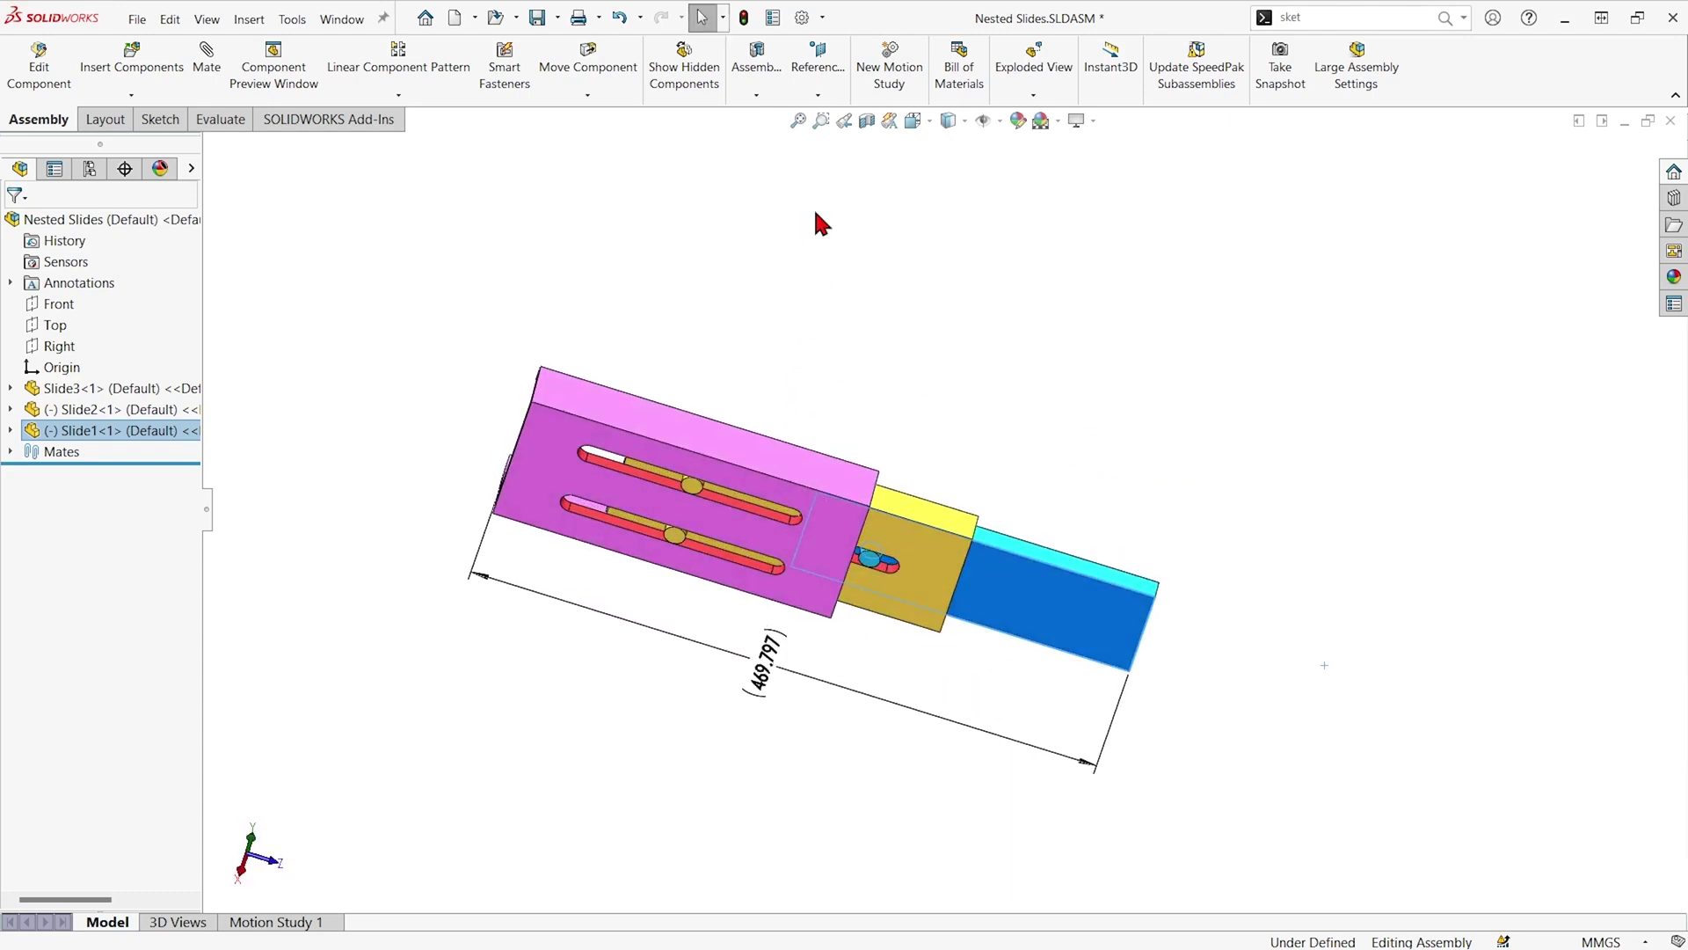
pyautogui.moveTo(780, 615); pyautogui.dragTo(768, 550, button='middle')
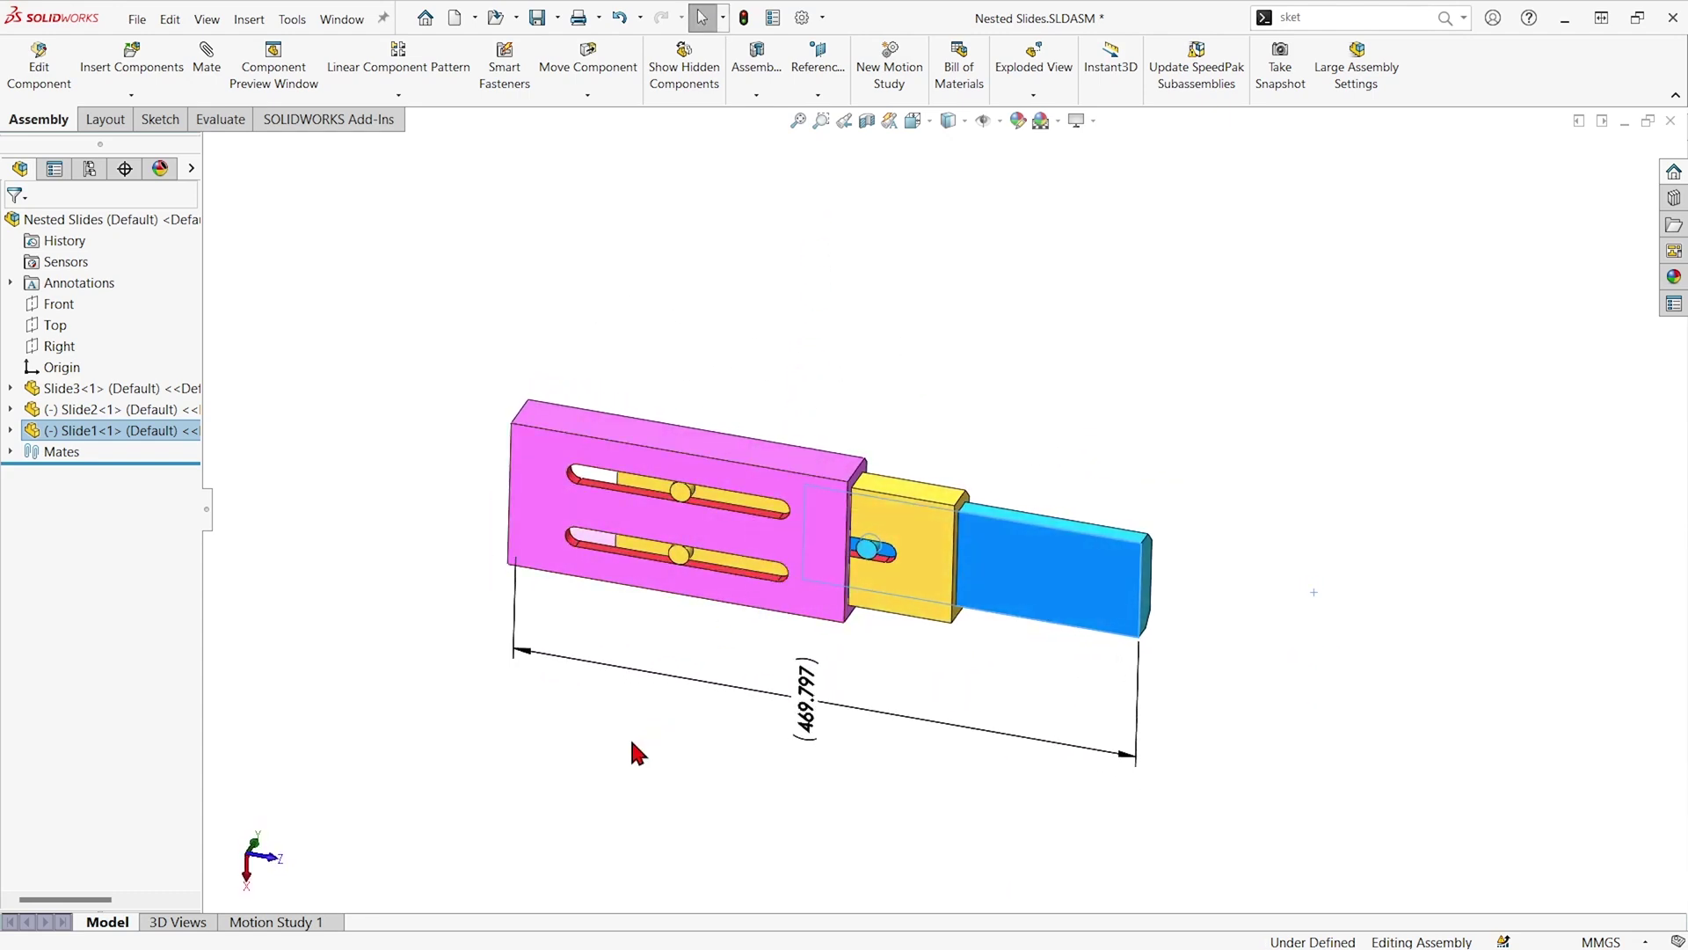
pyautogui.click(415, 660)
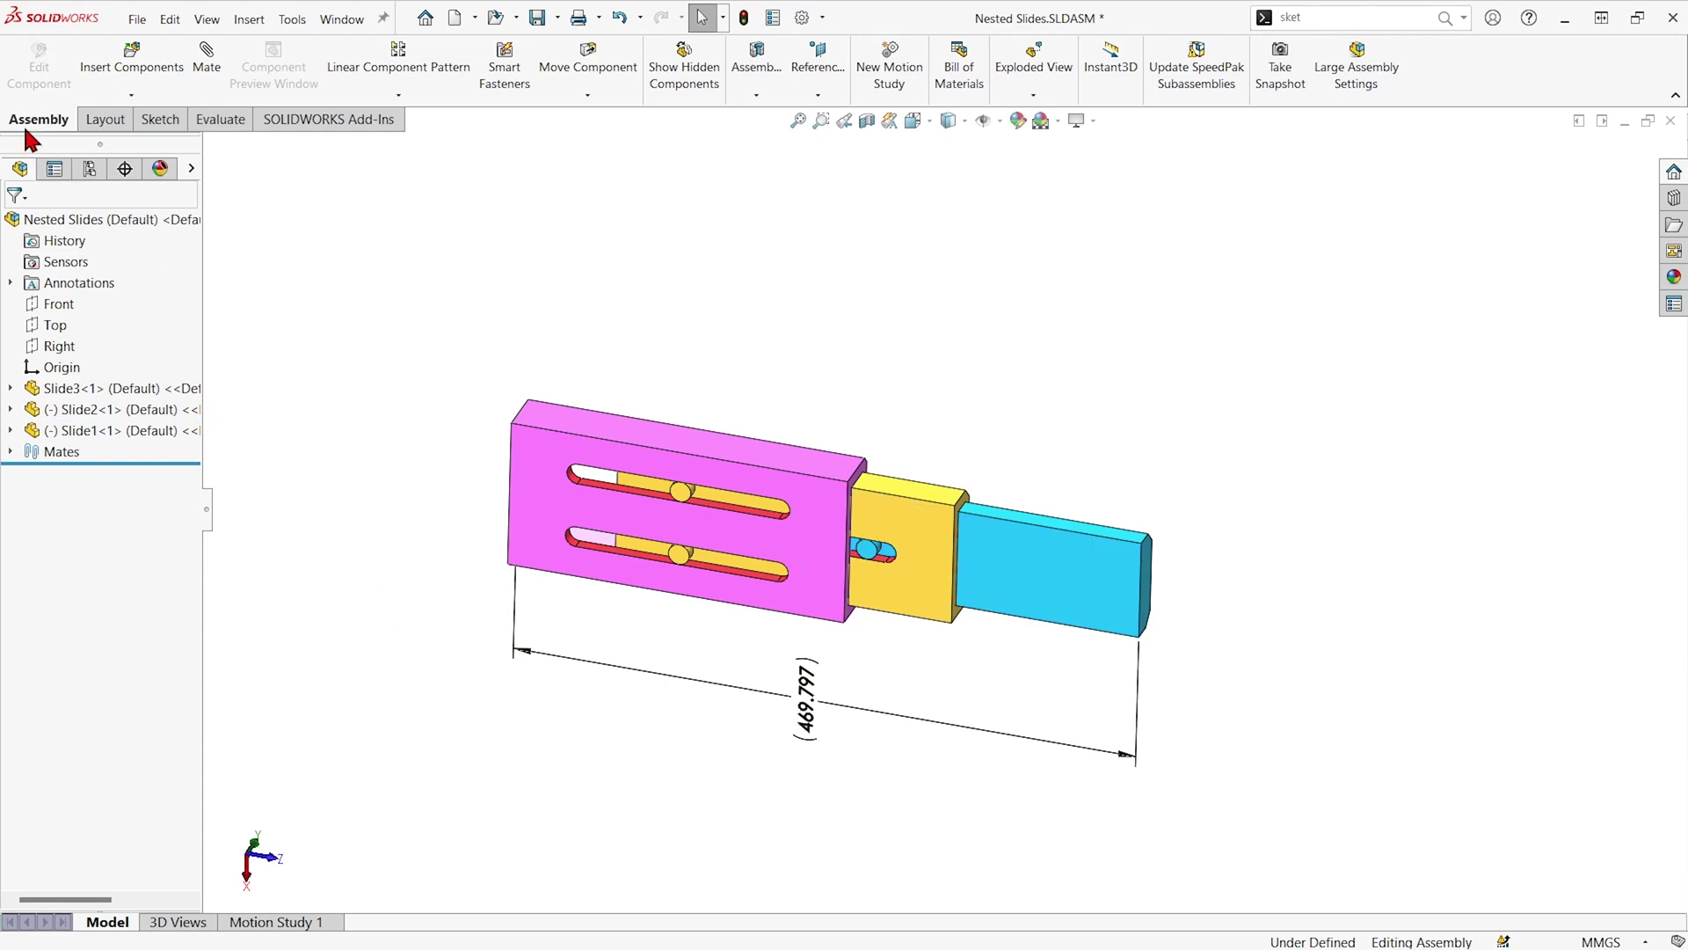
# - With Physical Dynamics on, drag the cyan slide so it pulls the yellow slide out to 558.927
pyautogui.click(605, 81)
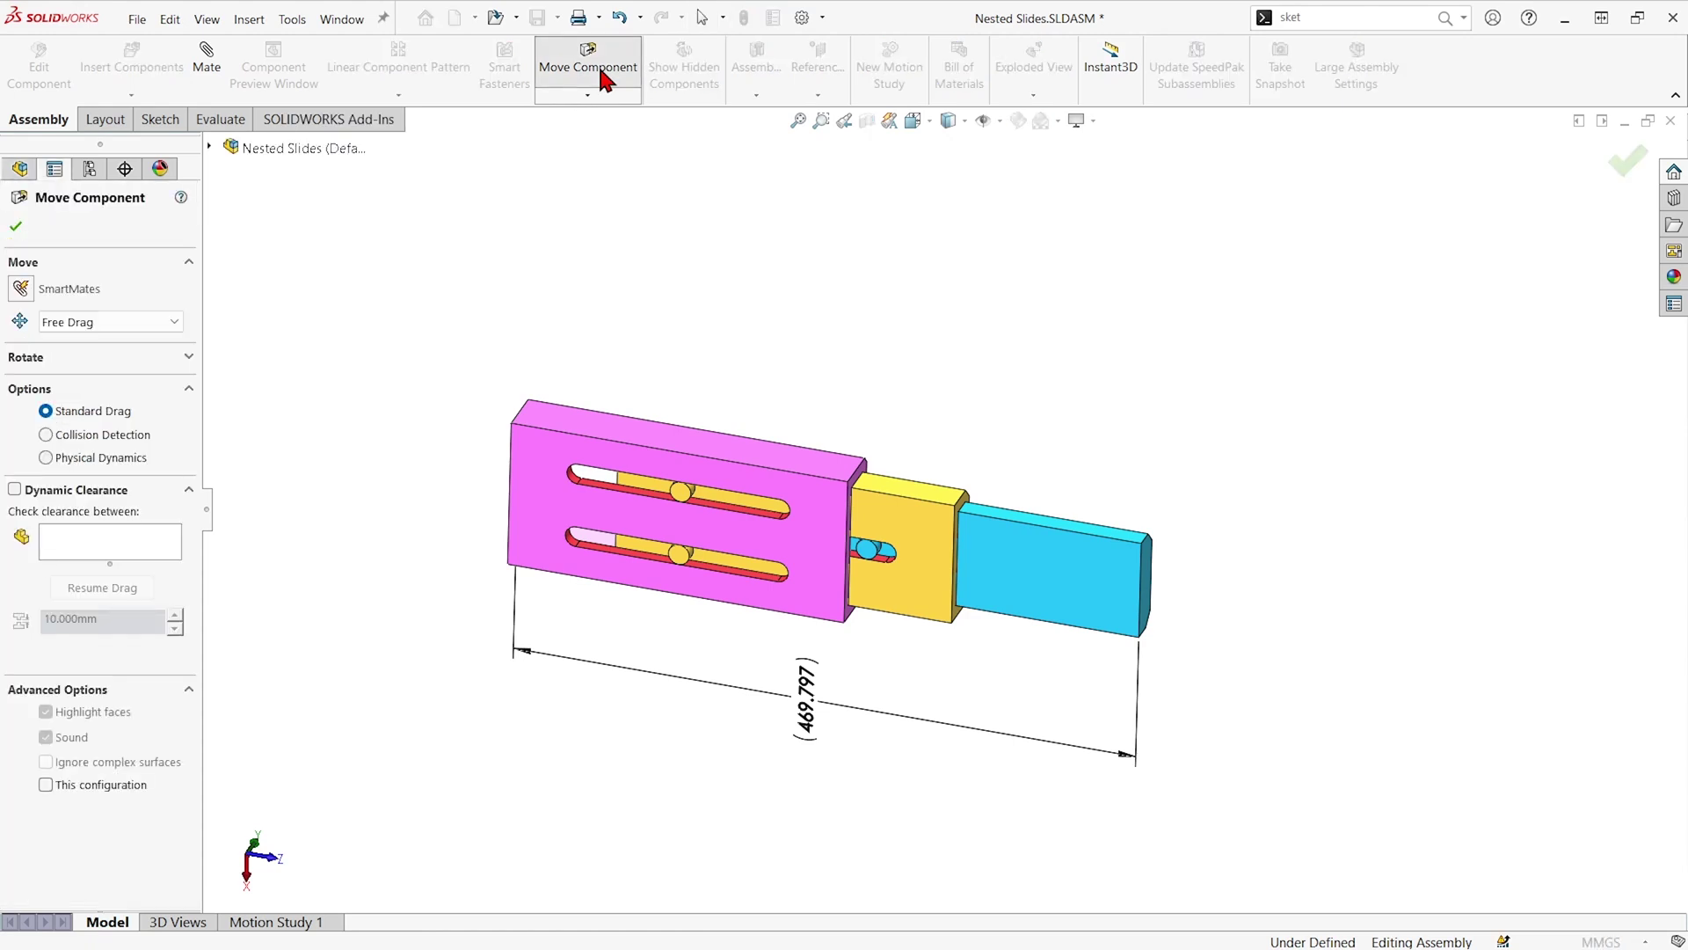
pyautogui.click(46, 458)
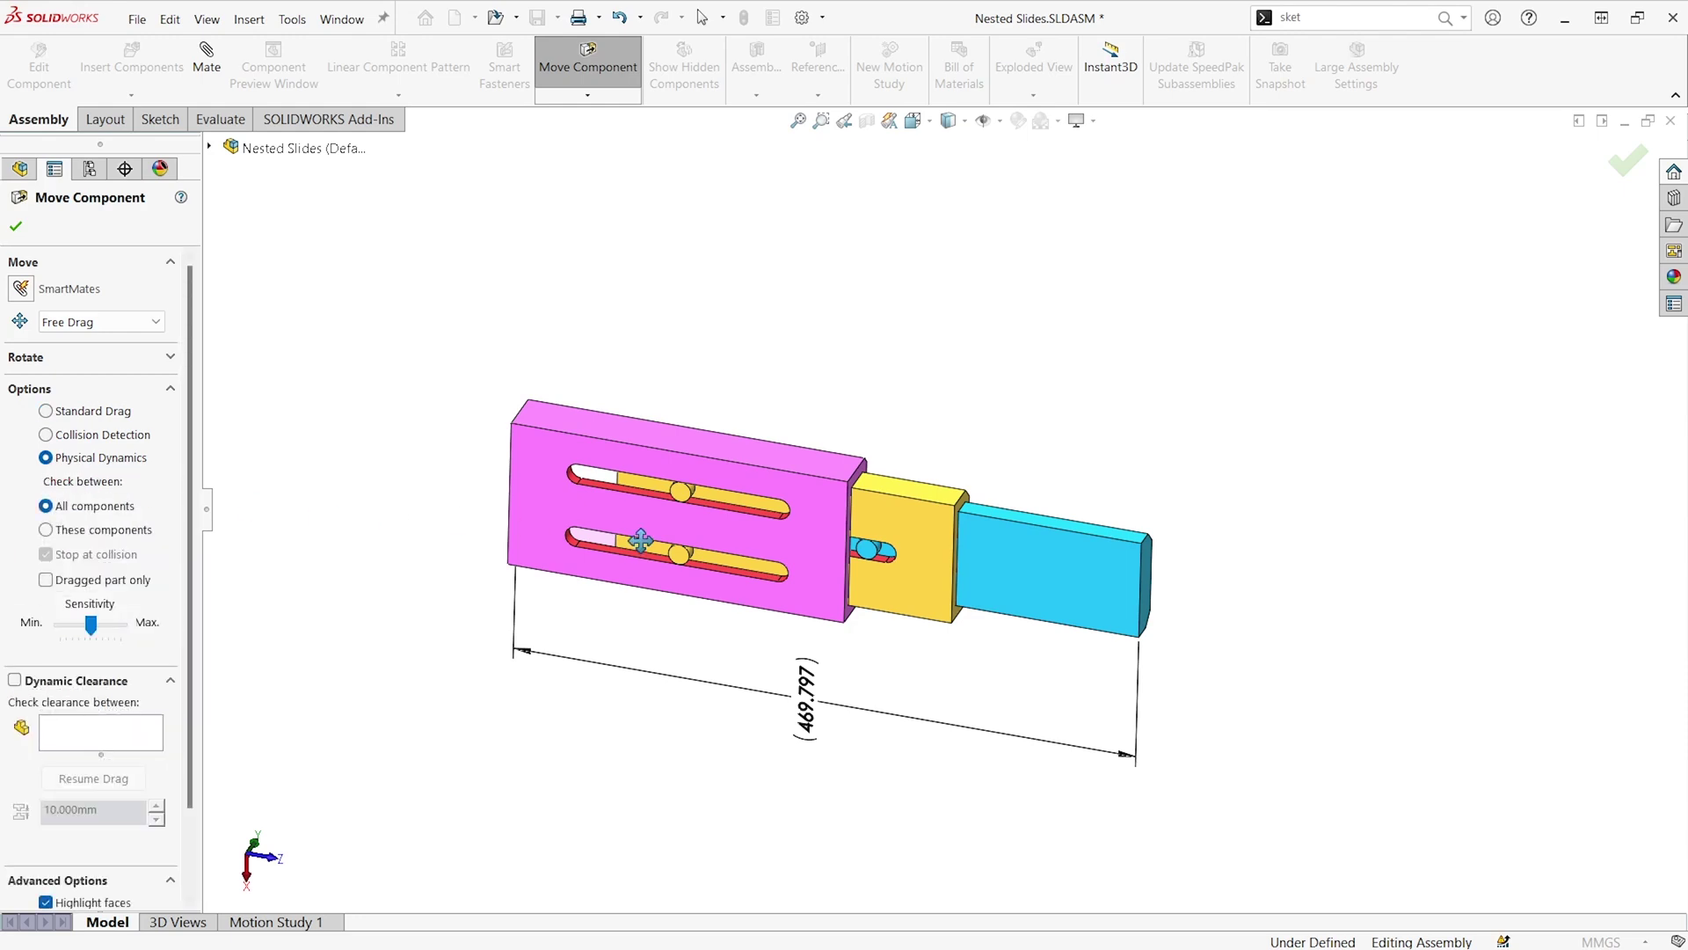
pyautogui.moveTo(1009, 560); pyautogui.dragTo(1269, 630)
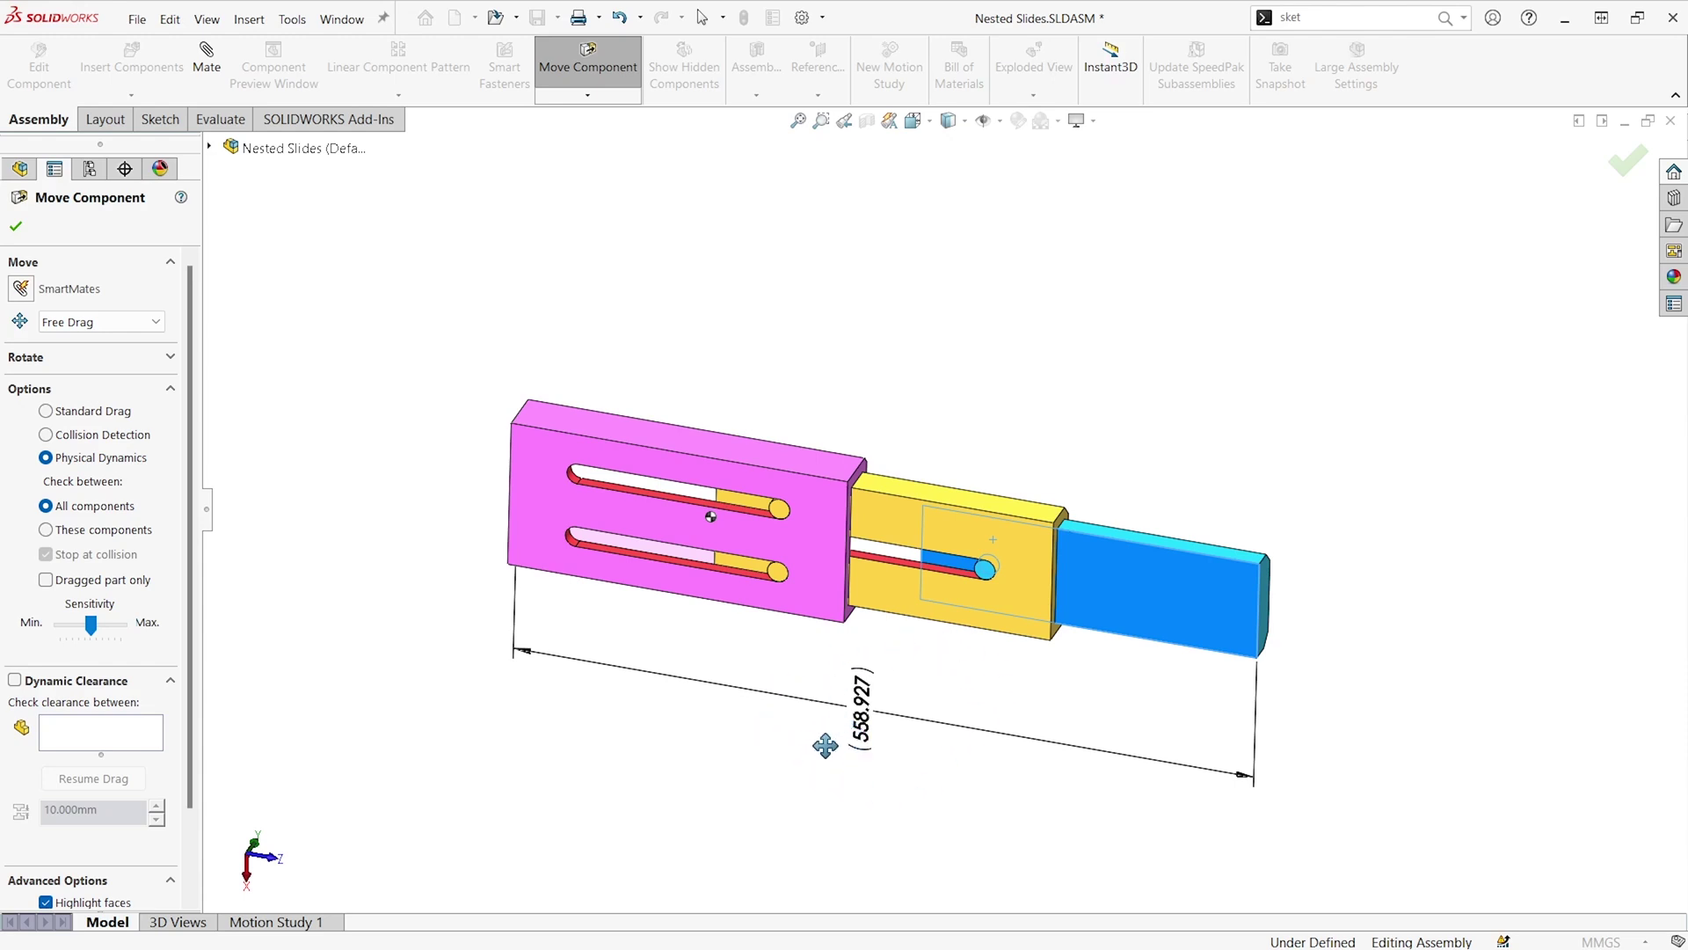
pyautogui.moveTo(1002, 941)
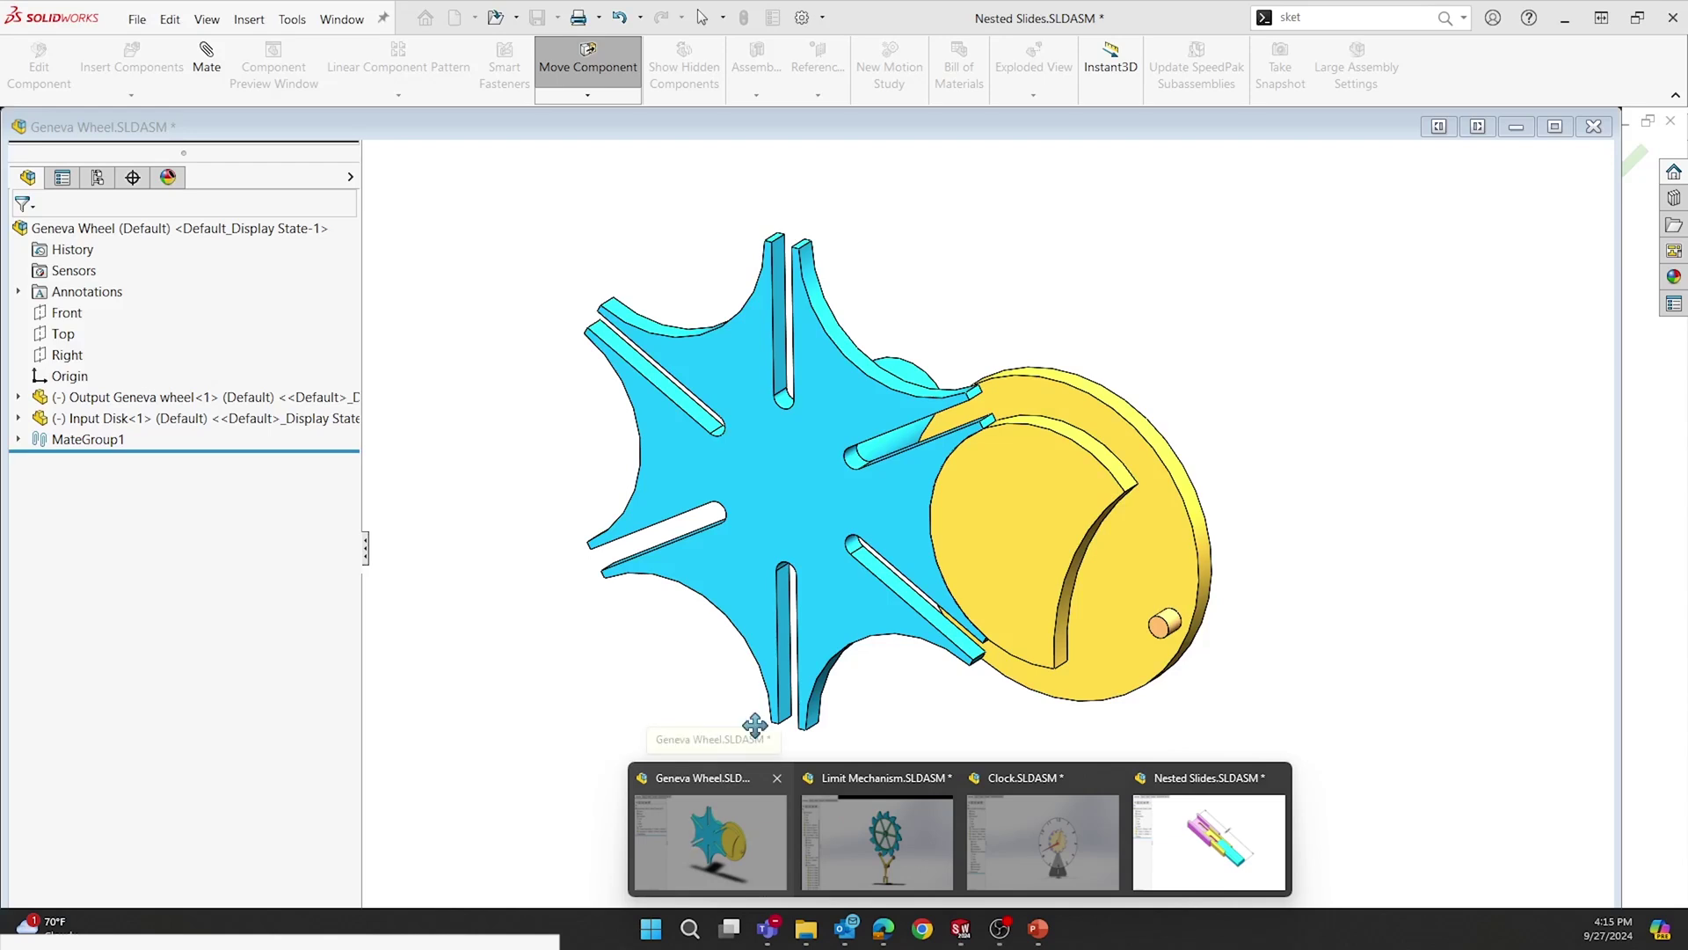
# - Finish moving the slides and switch to the Geneva Wheel assembly
pyautogui.click(16, 225)
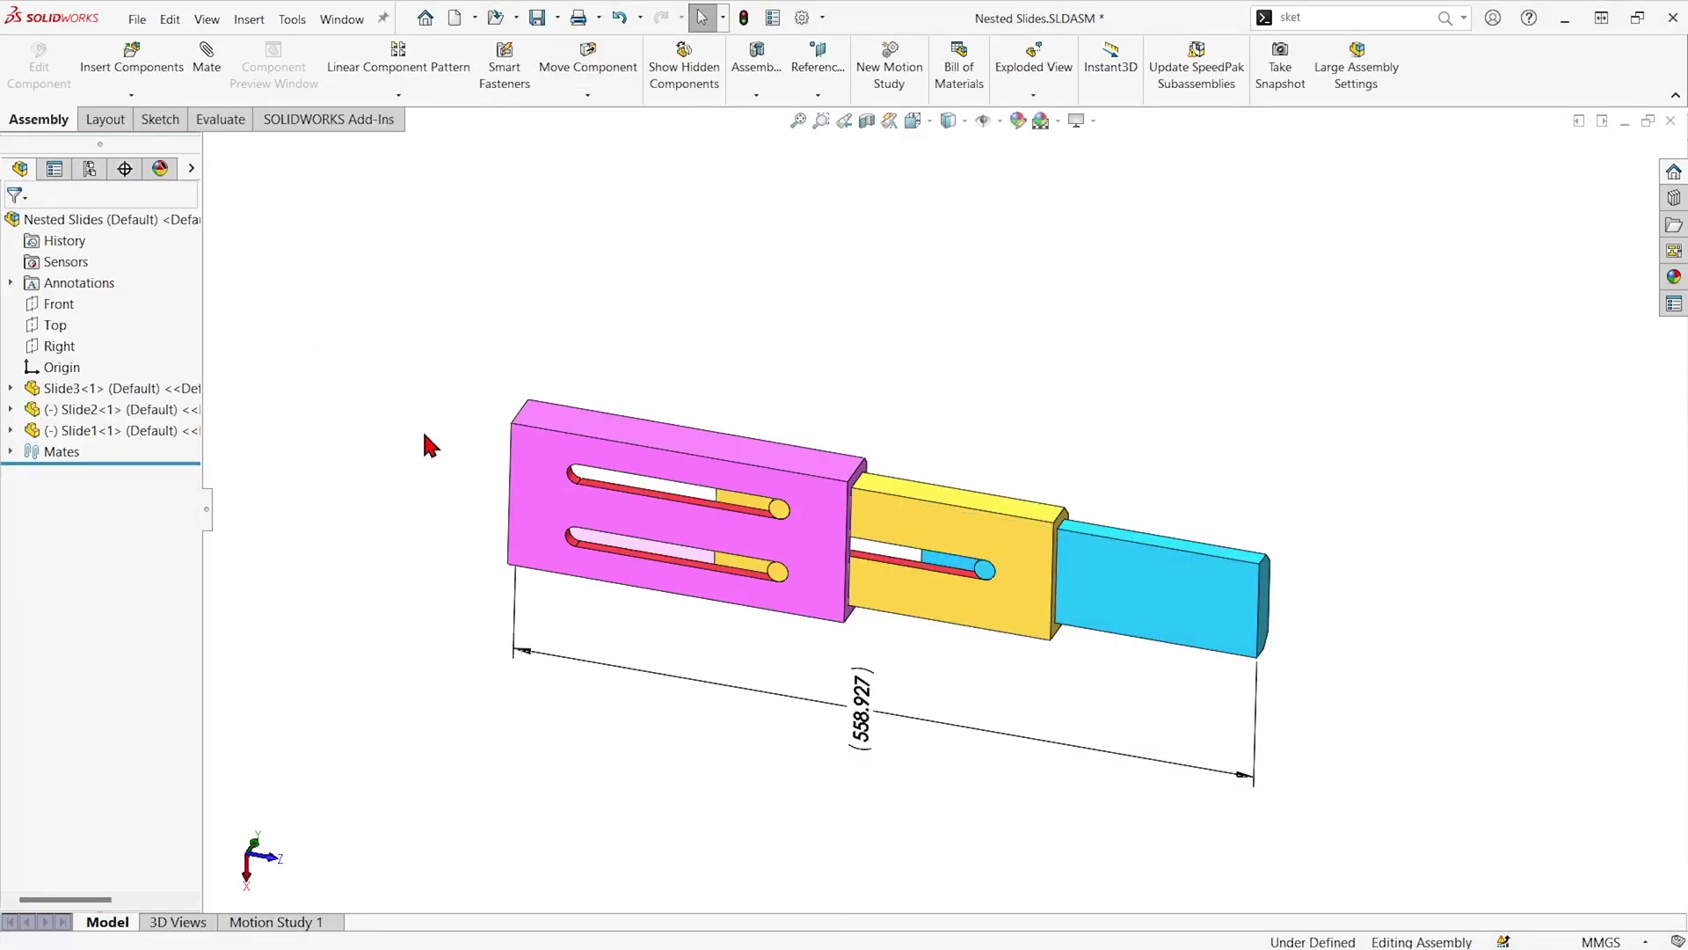
pyautogui.moveTo(962, 928)
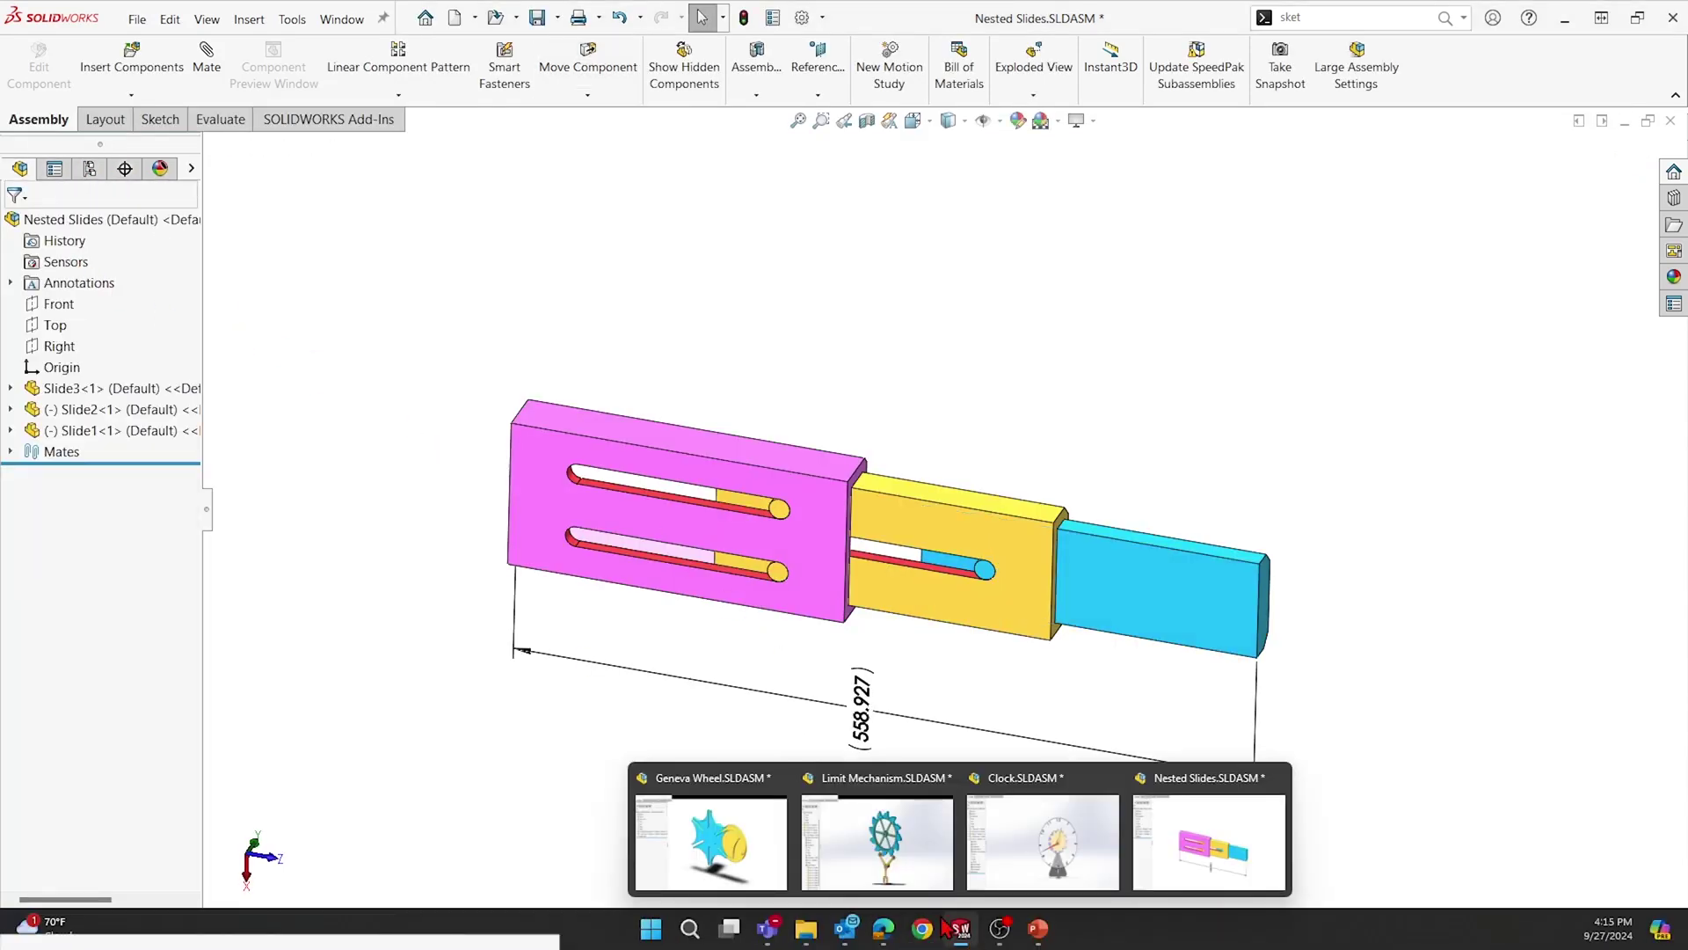
pyautogui.click(742, 847)
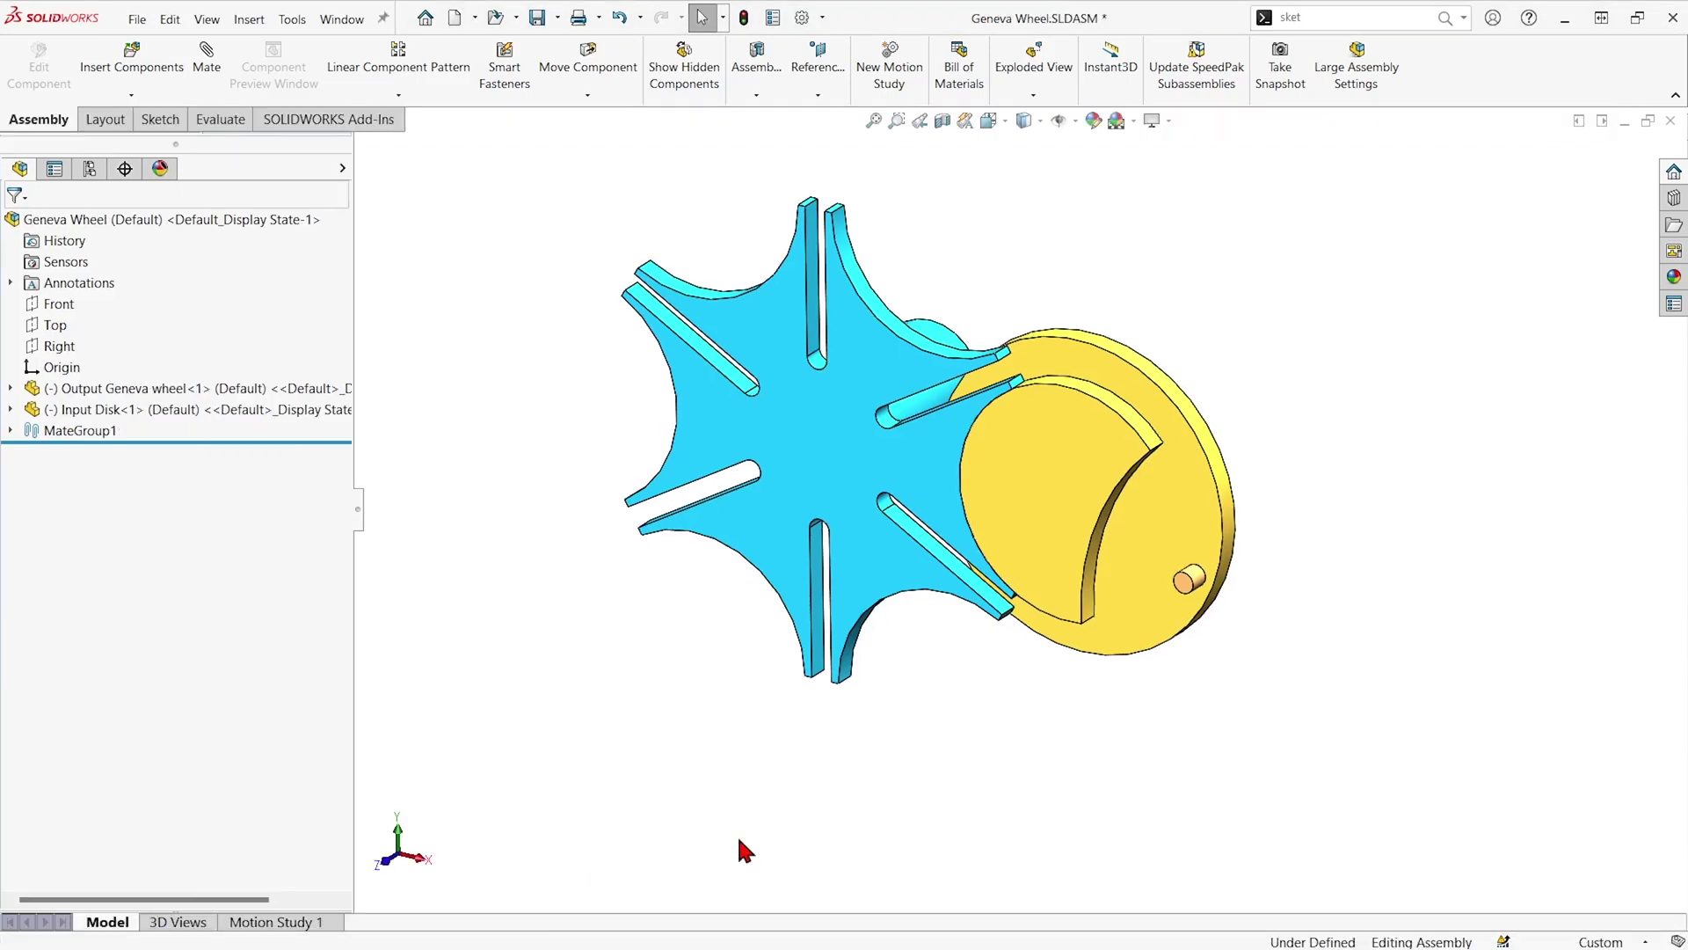
# - Rotate the input disk, then the output Geneva wheel, leaving the drive pin clear of the slots
pyautogui.moveTo(1180, 571); pyautogui.dragTo(912, 562)
pyautogui.press('Escape')
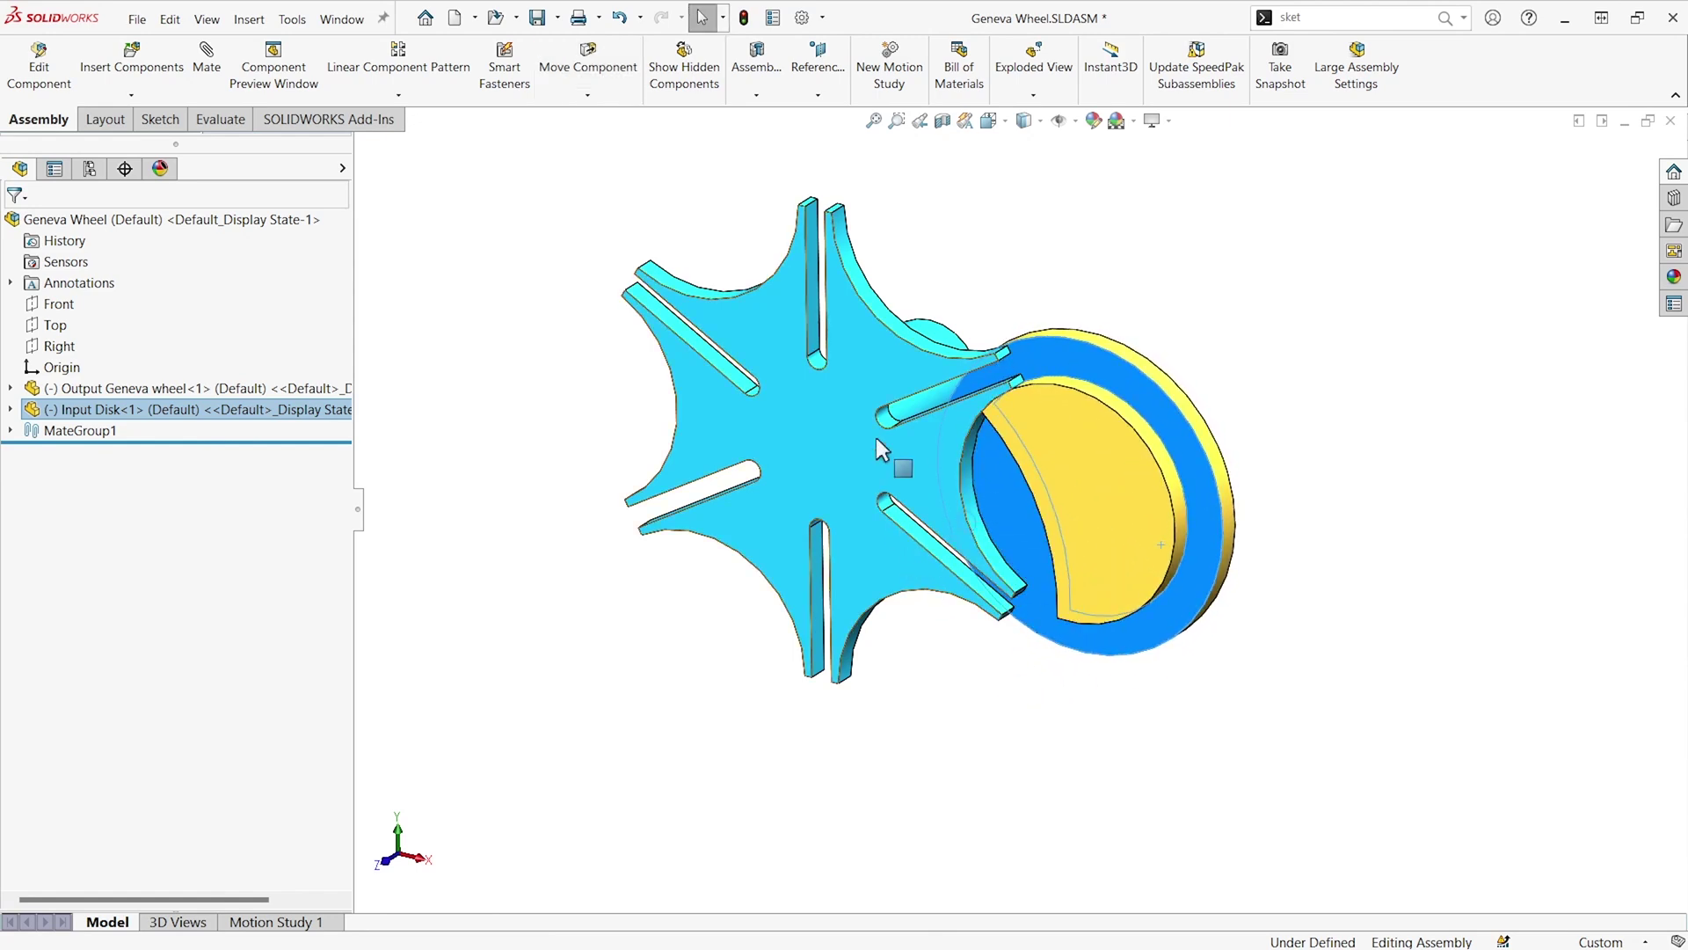
pyautogui.moveTo(862, 433); pyautogui.dragTo(645, 607)
pyautogui.click(644, 607)
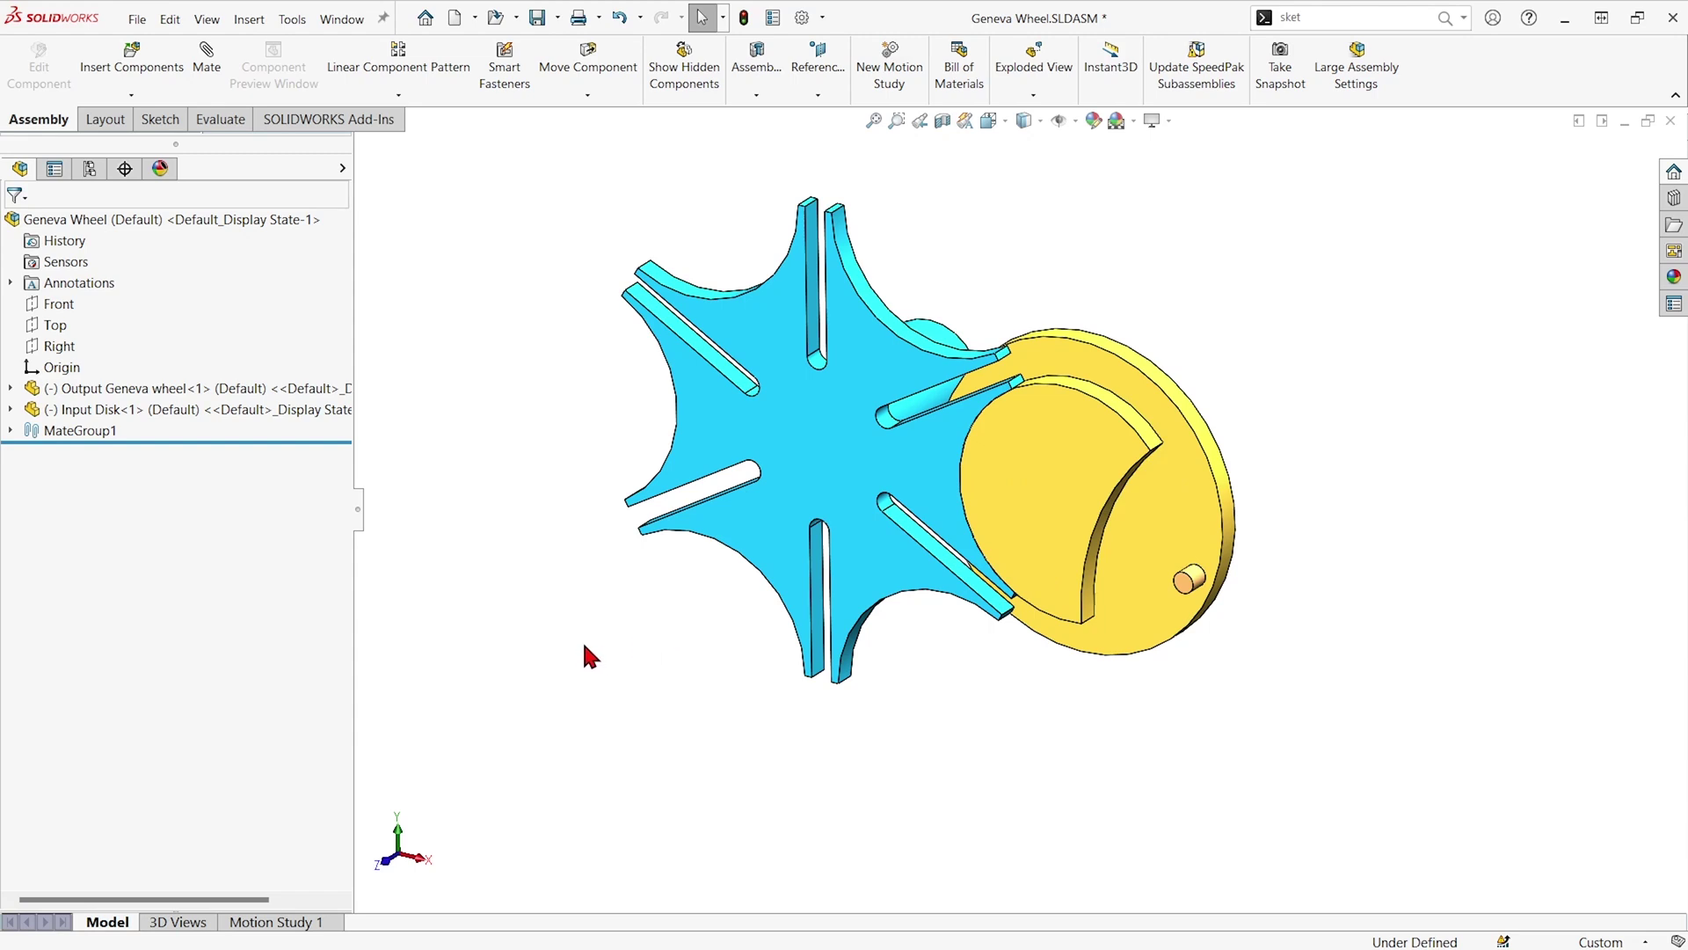
pyautogui.click(230, 125)
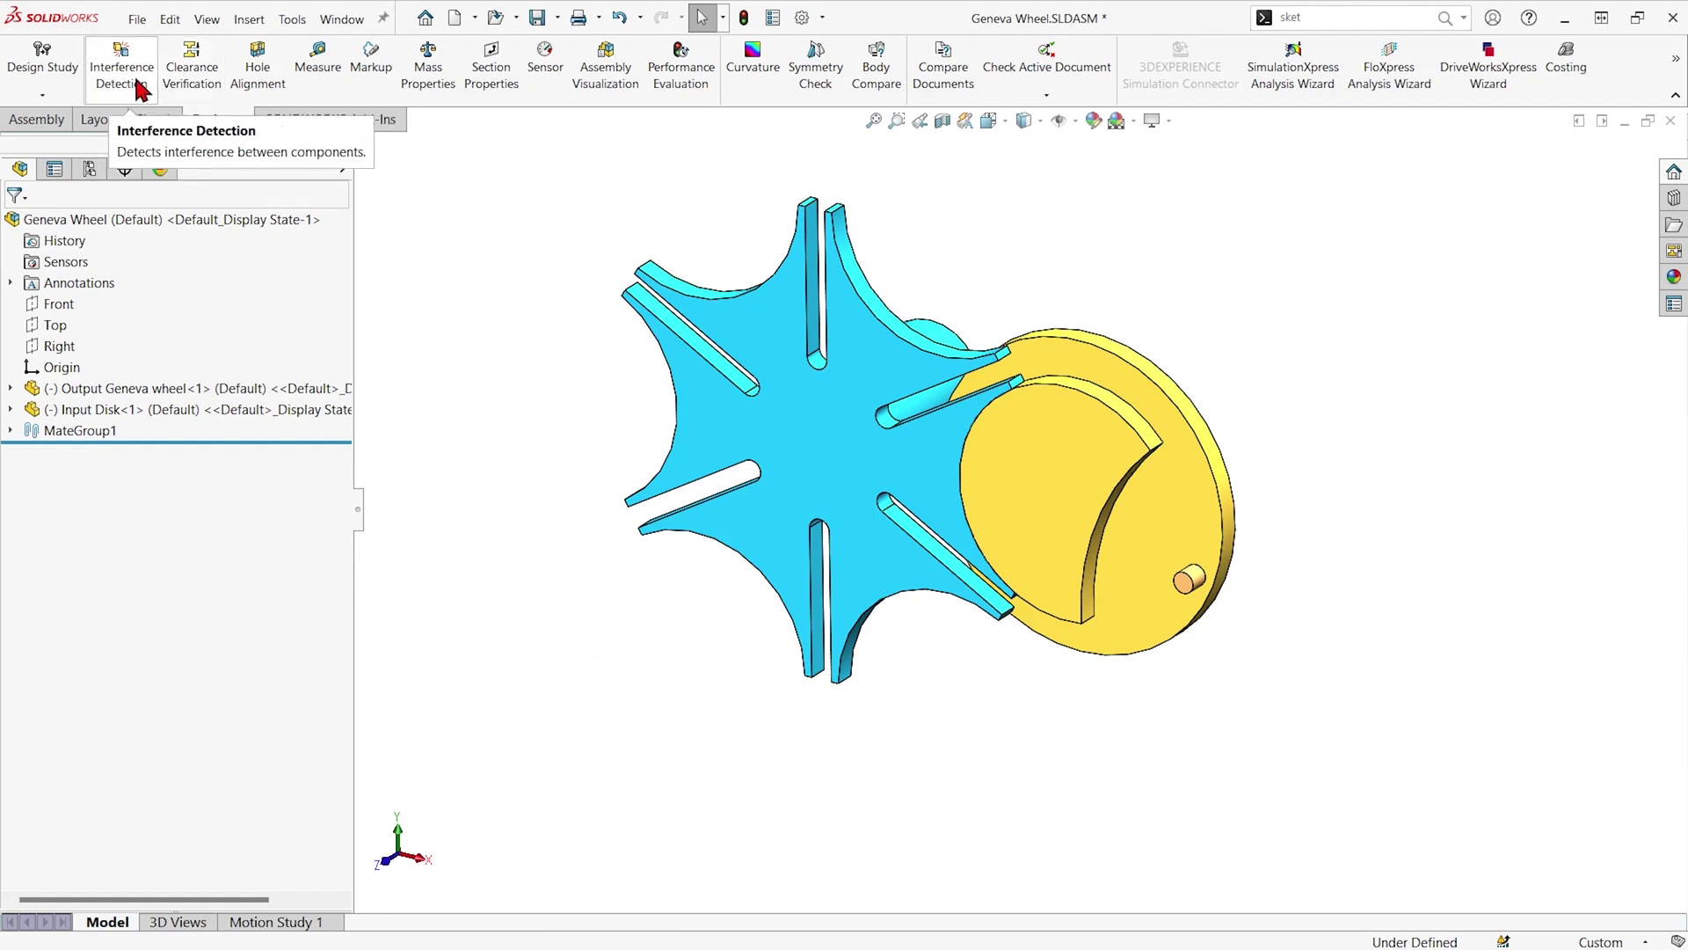
# - Use Move Component with Physical Dynamics to turn the driver disk so its pin indexes the Geneva wheel
pyautogui.click(39, 121)
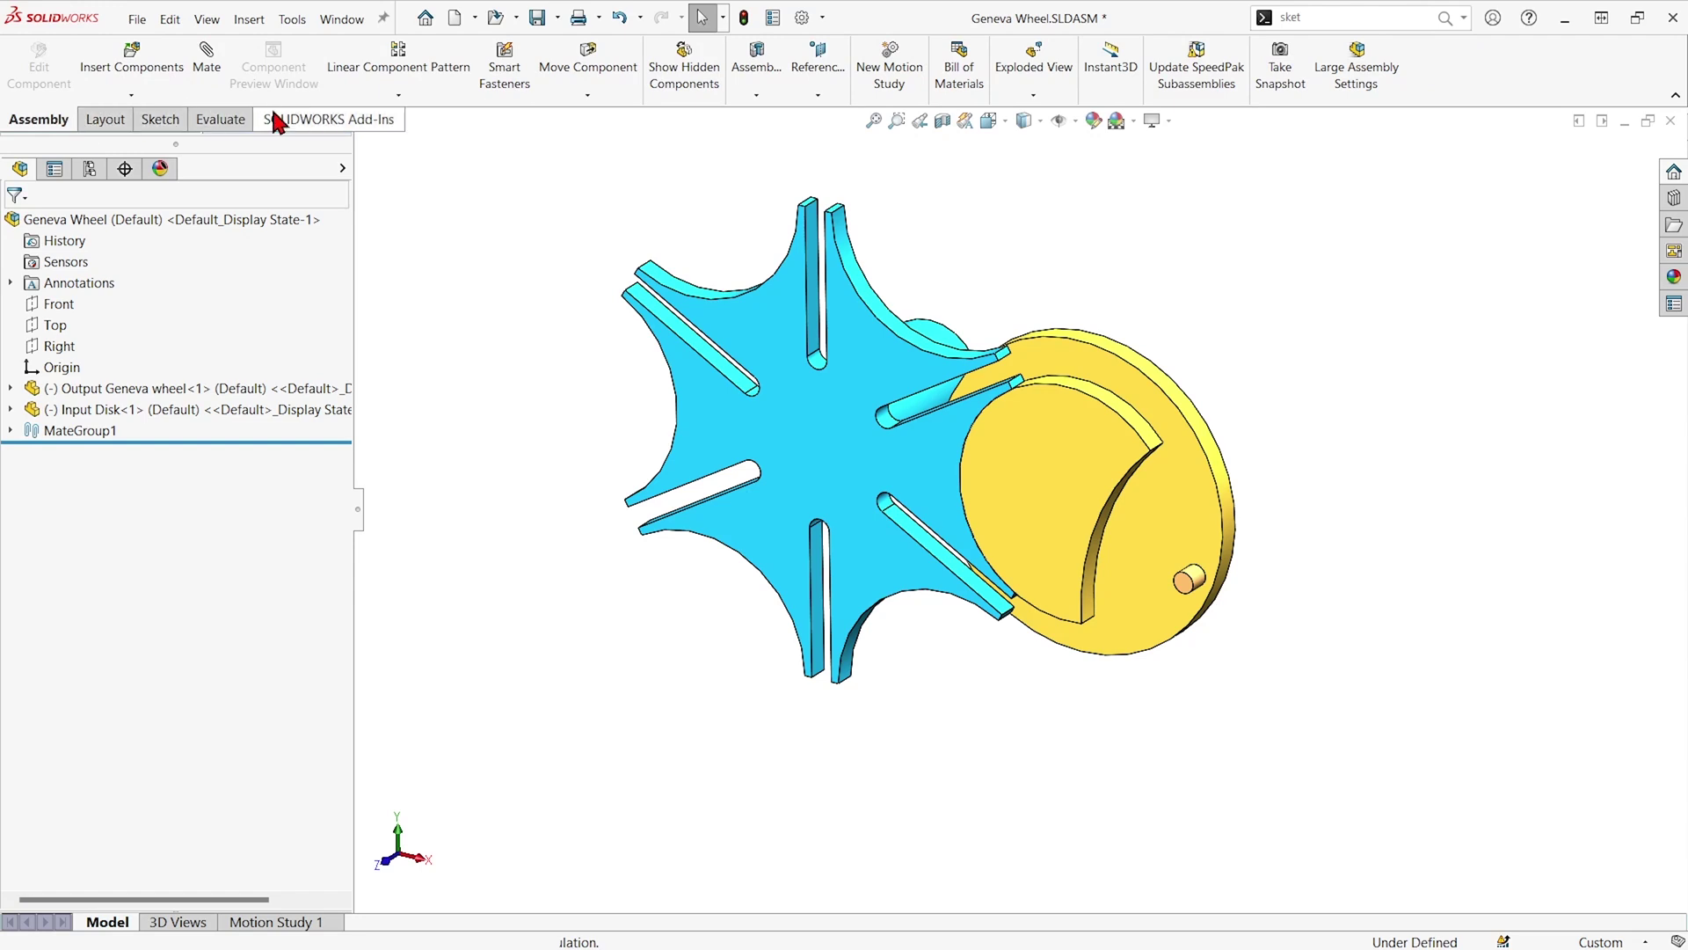
pyautogui.click(618, 77)
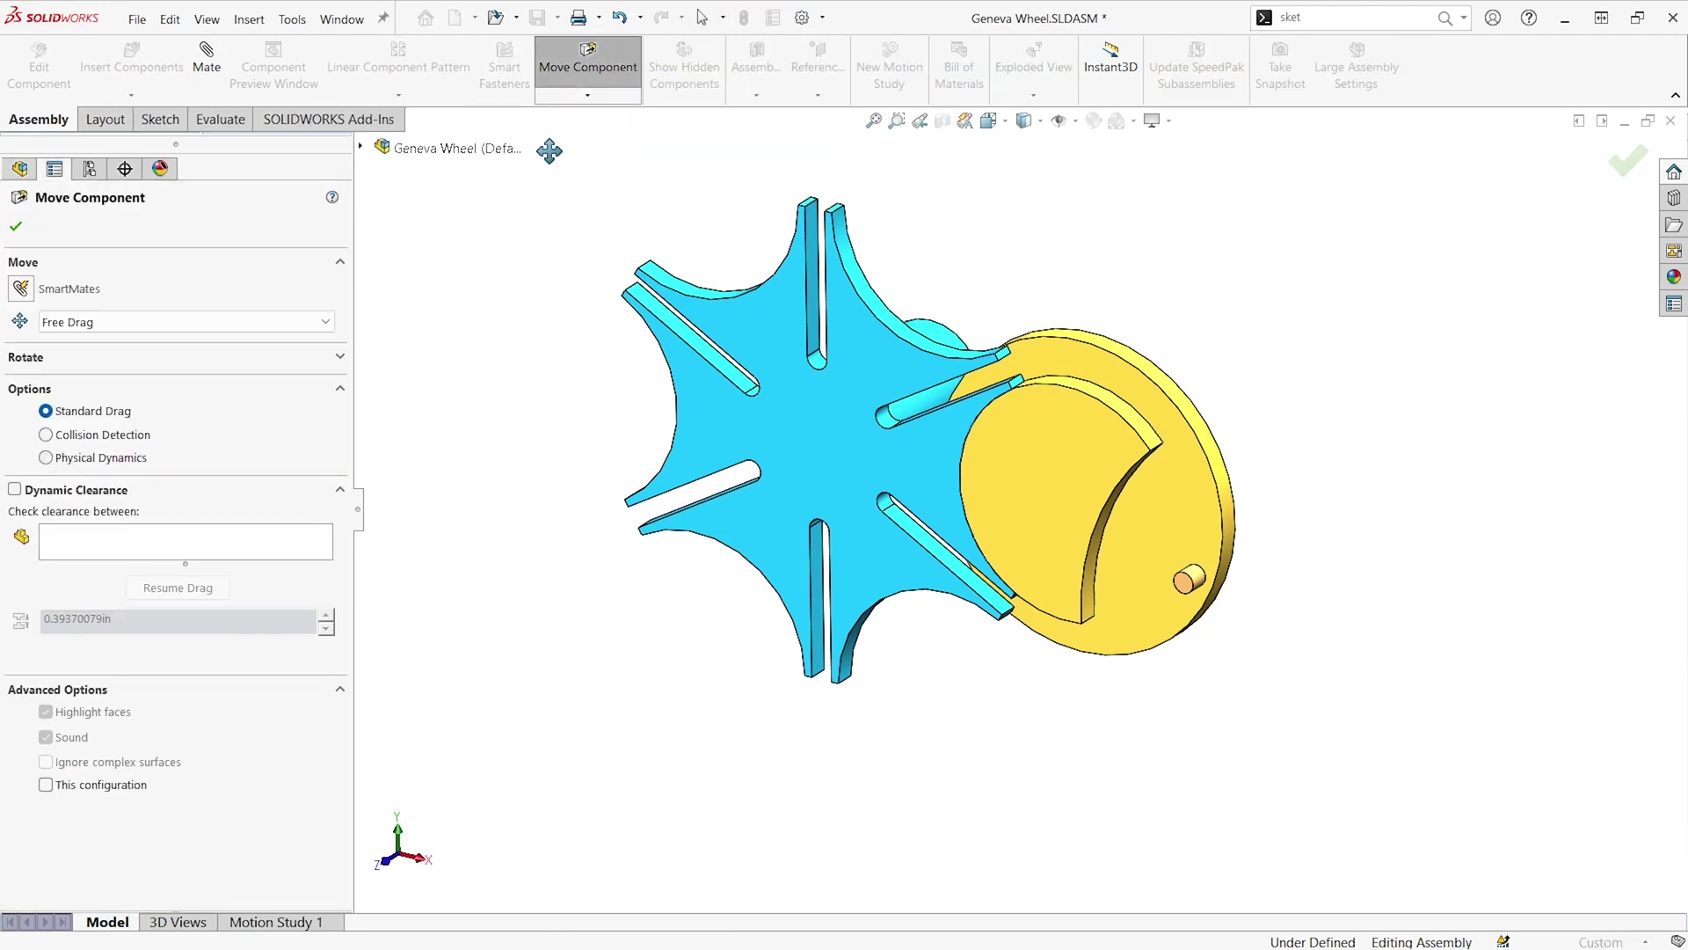
pyautogui.click(46, 457)
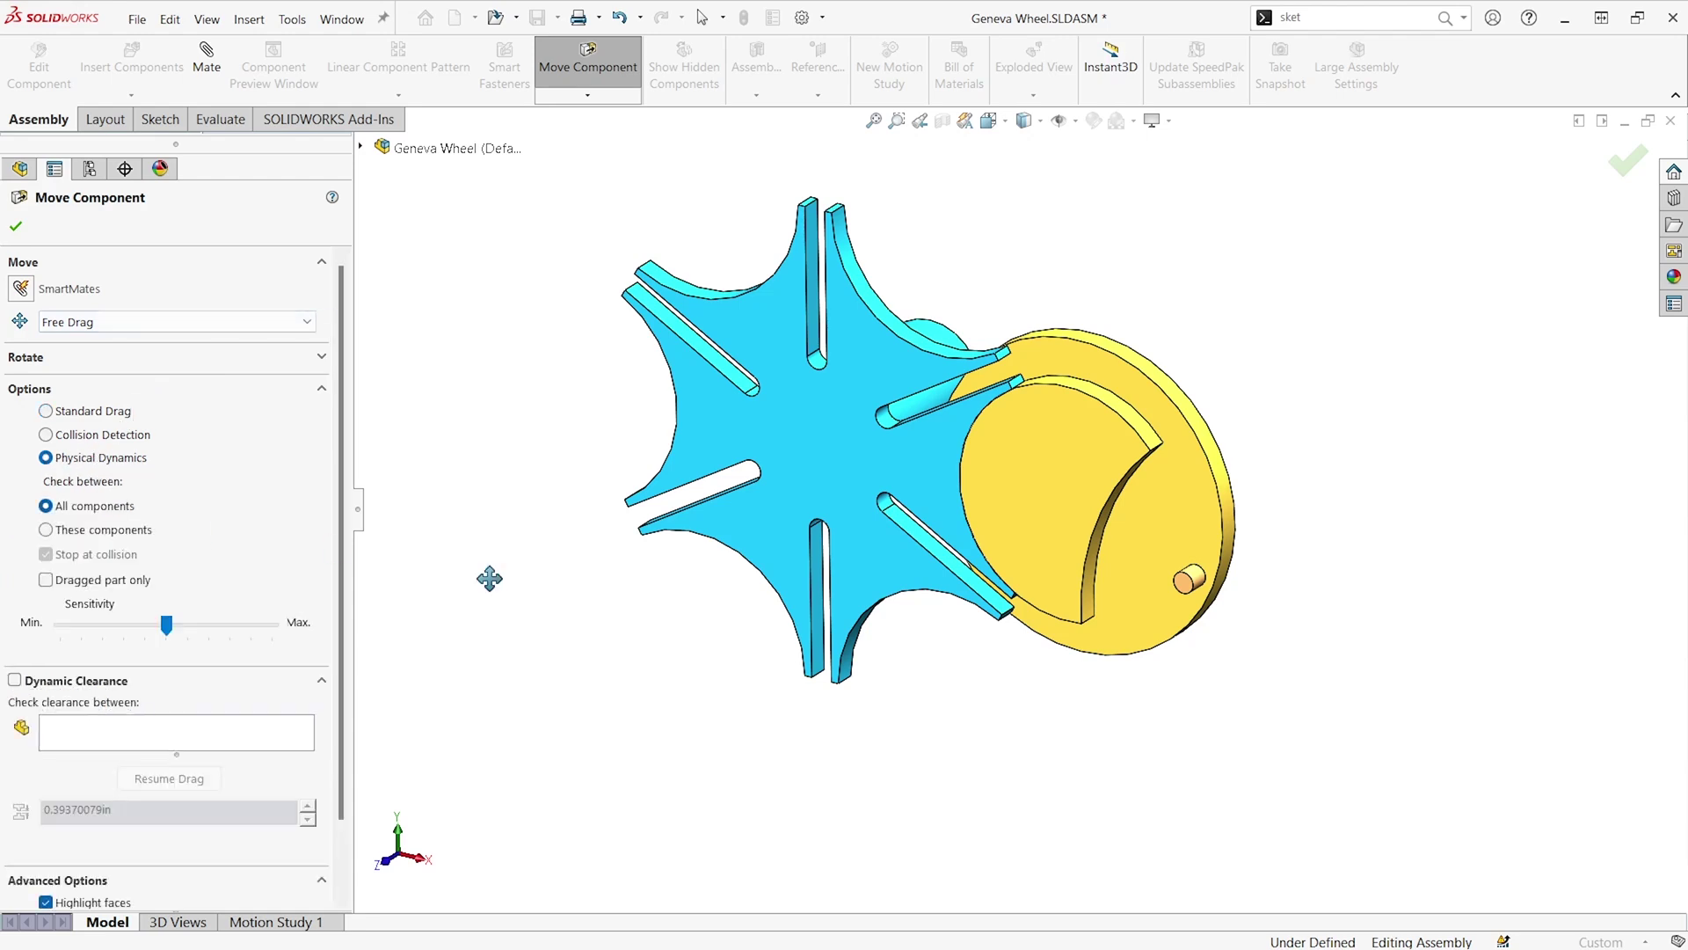
pyautogui.moveTo(1184, 582); pyautogui.dragTo(1192, 378)
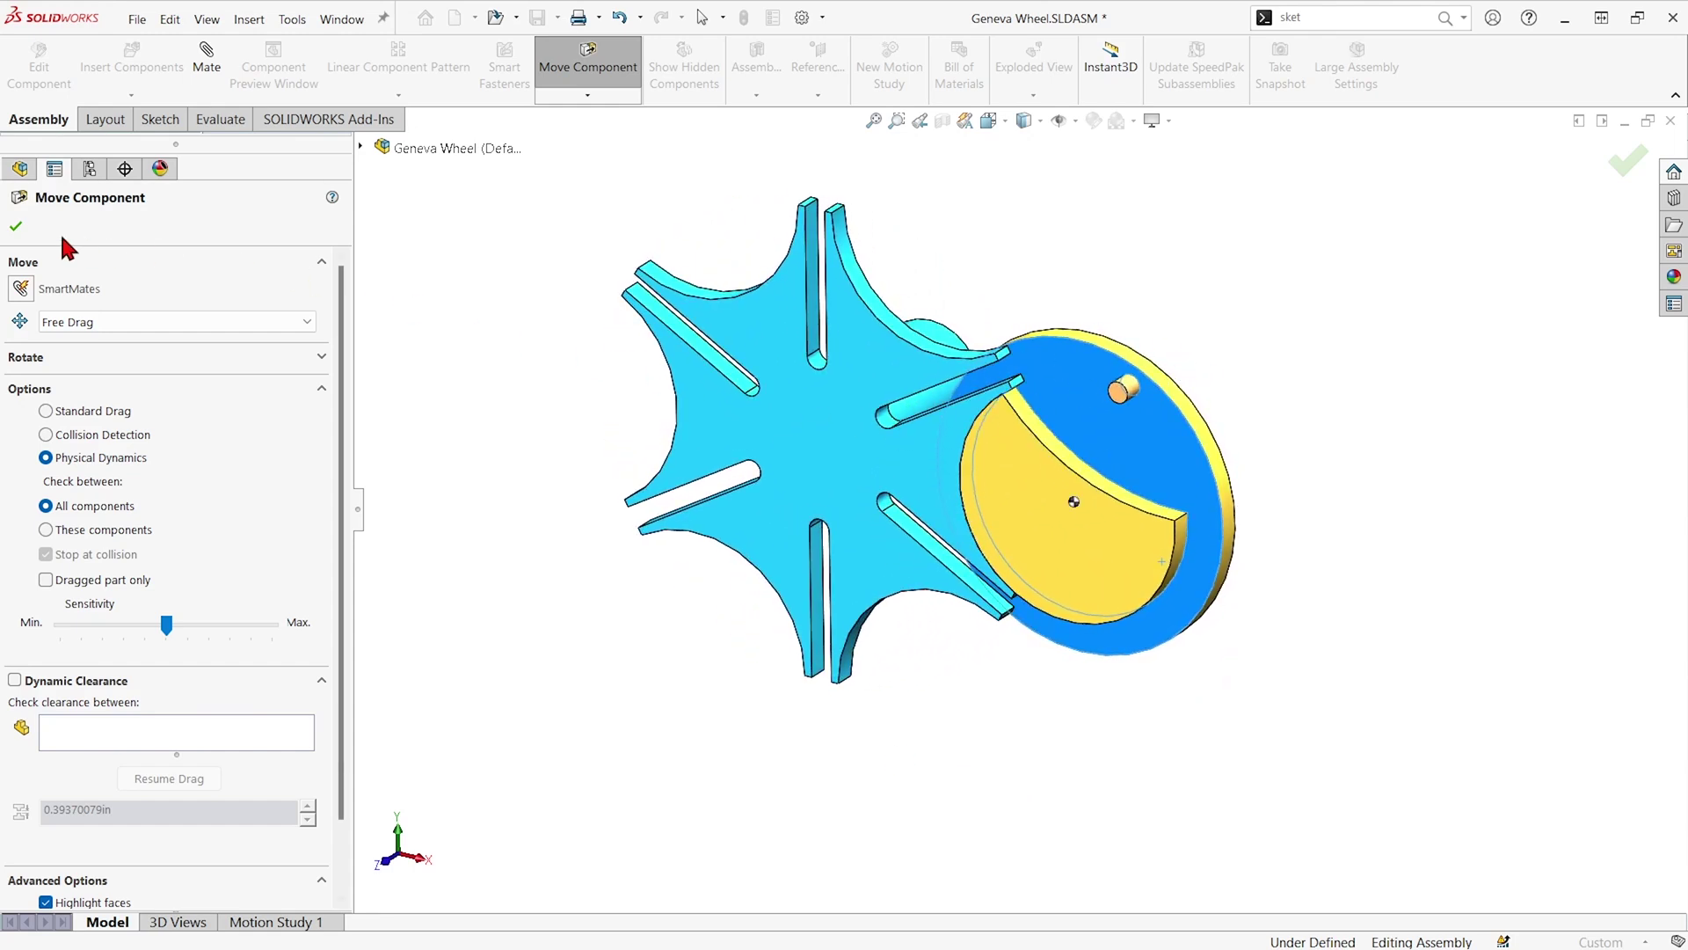
pyautogui.click(16, 227)
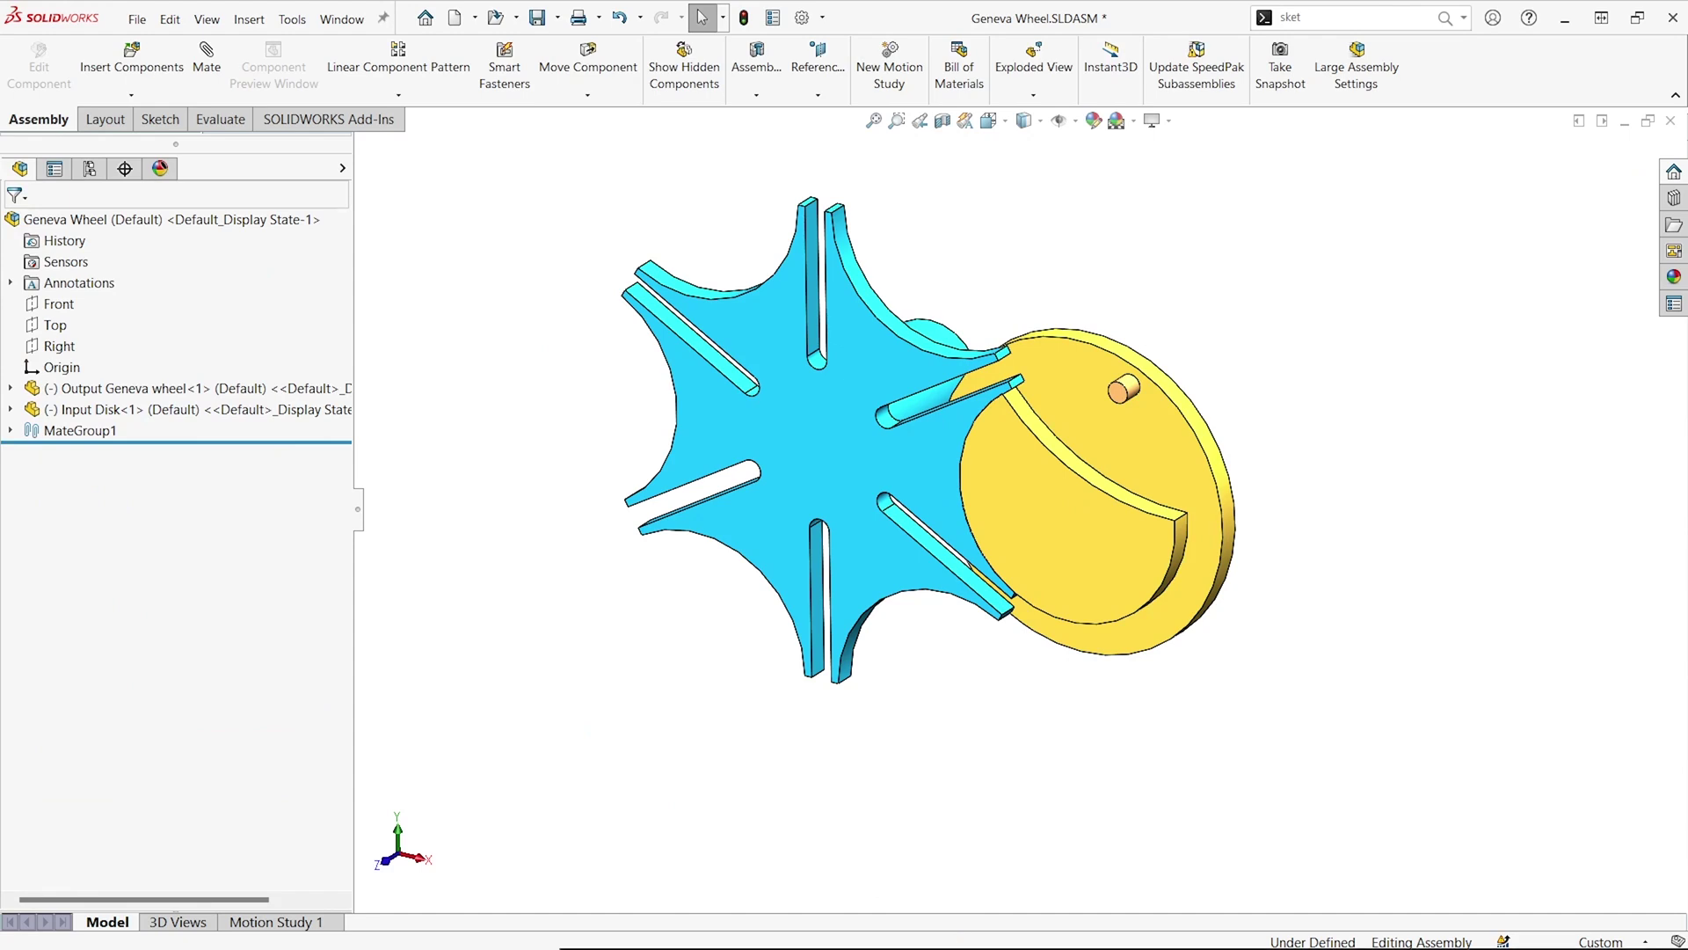
# - Switch to the Limit Mechanism and turn its cam wheel until a cam sits above the lever's rollers
pyautogui.moveTo(961, 932)
pyautogui.click(905, 848)
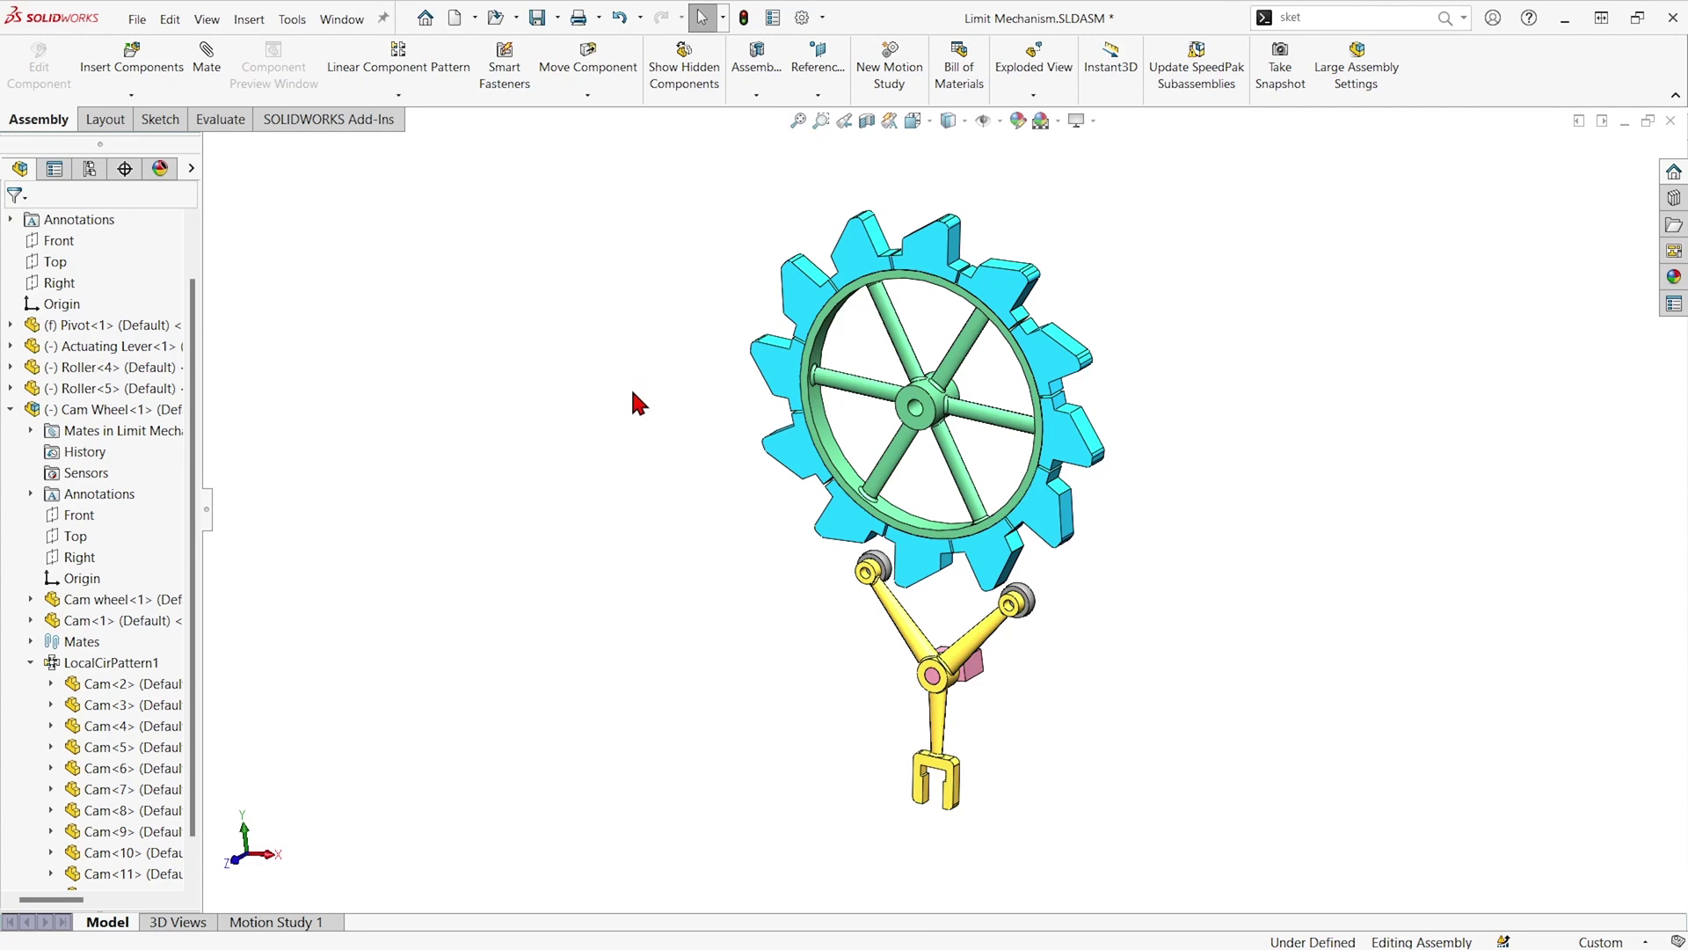
pyautogui.moveTo(785, 447); pyautogui.dragTo(992, 581)
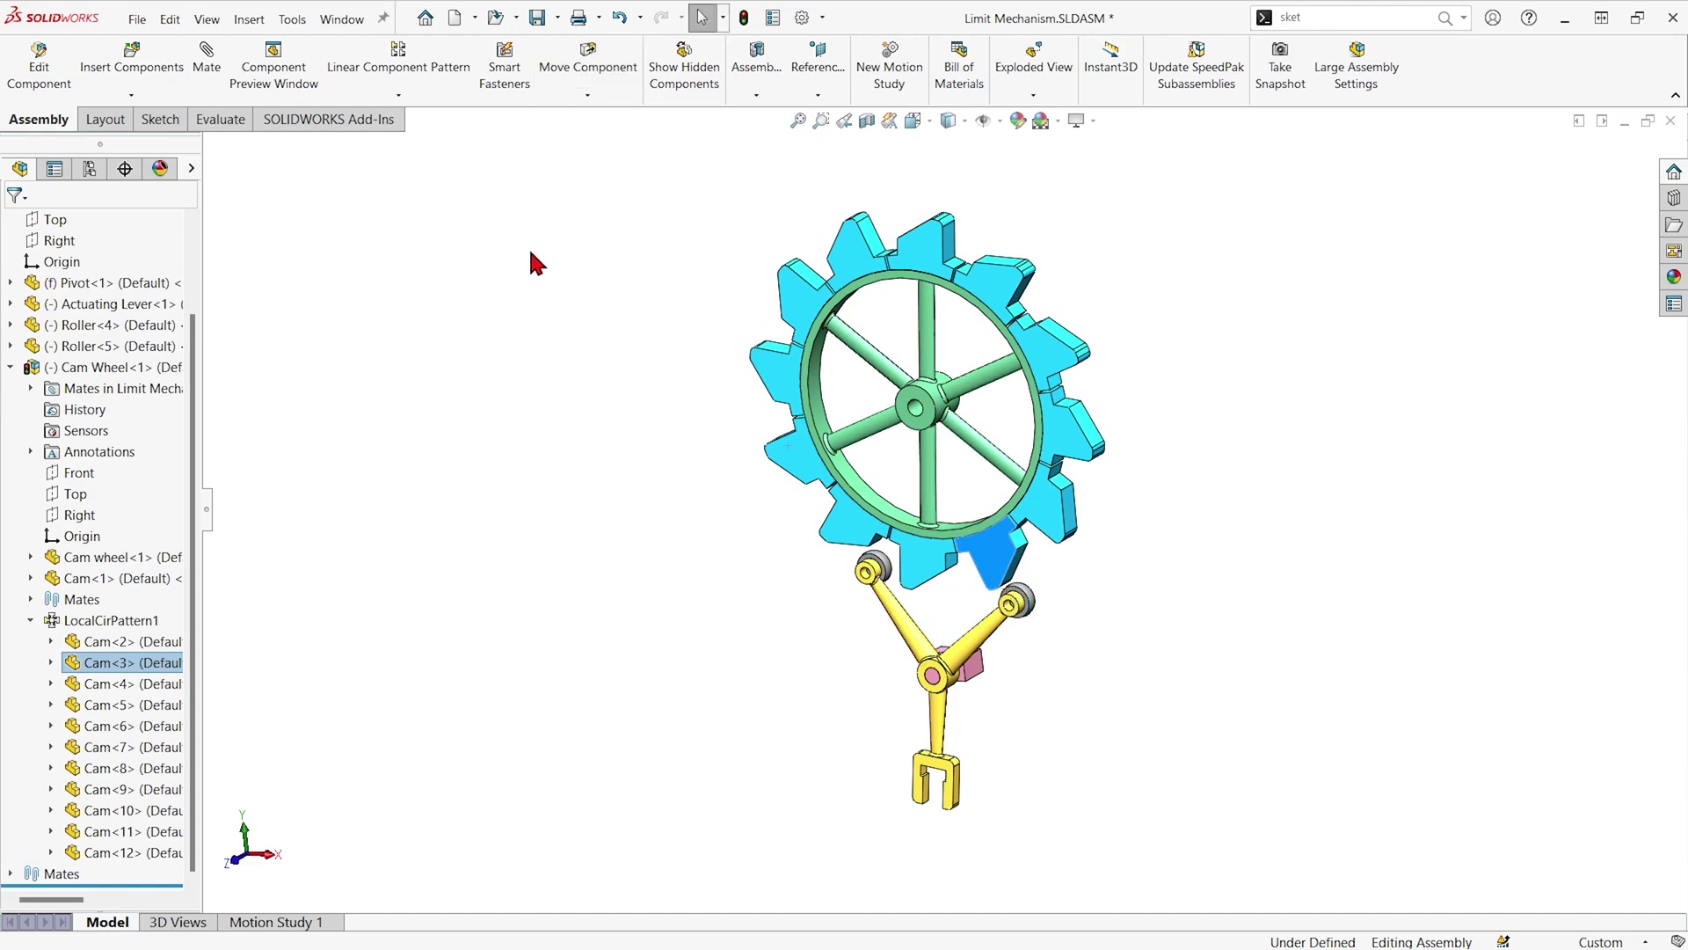
# - Under Physical Dynamics, rotate the cam wheel around so its cams rock the yellow lever
pyautogui.click(586, 60)
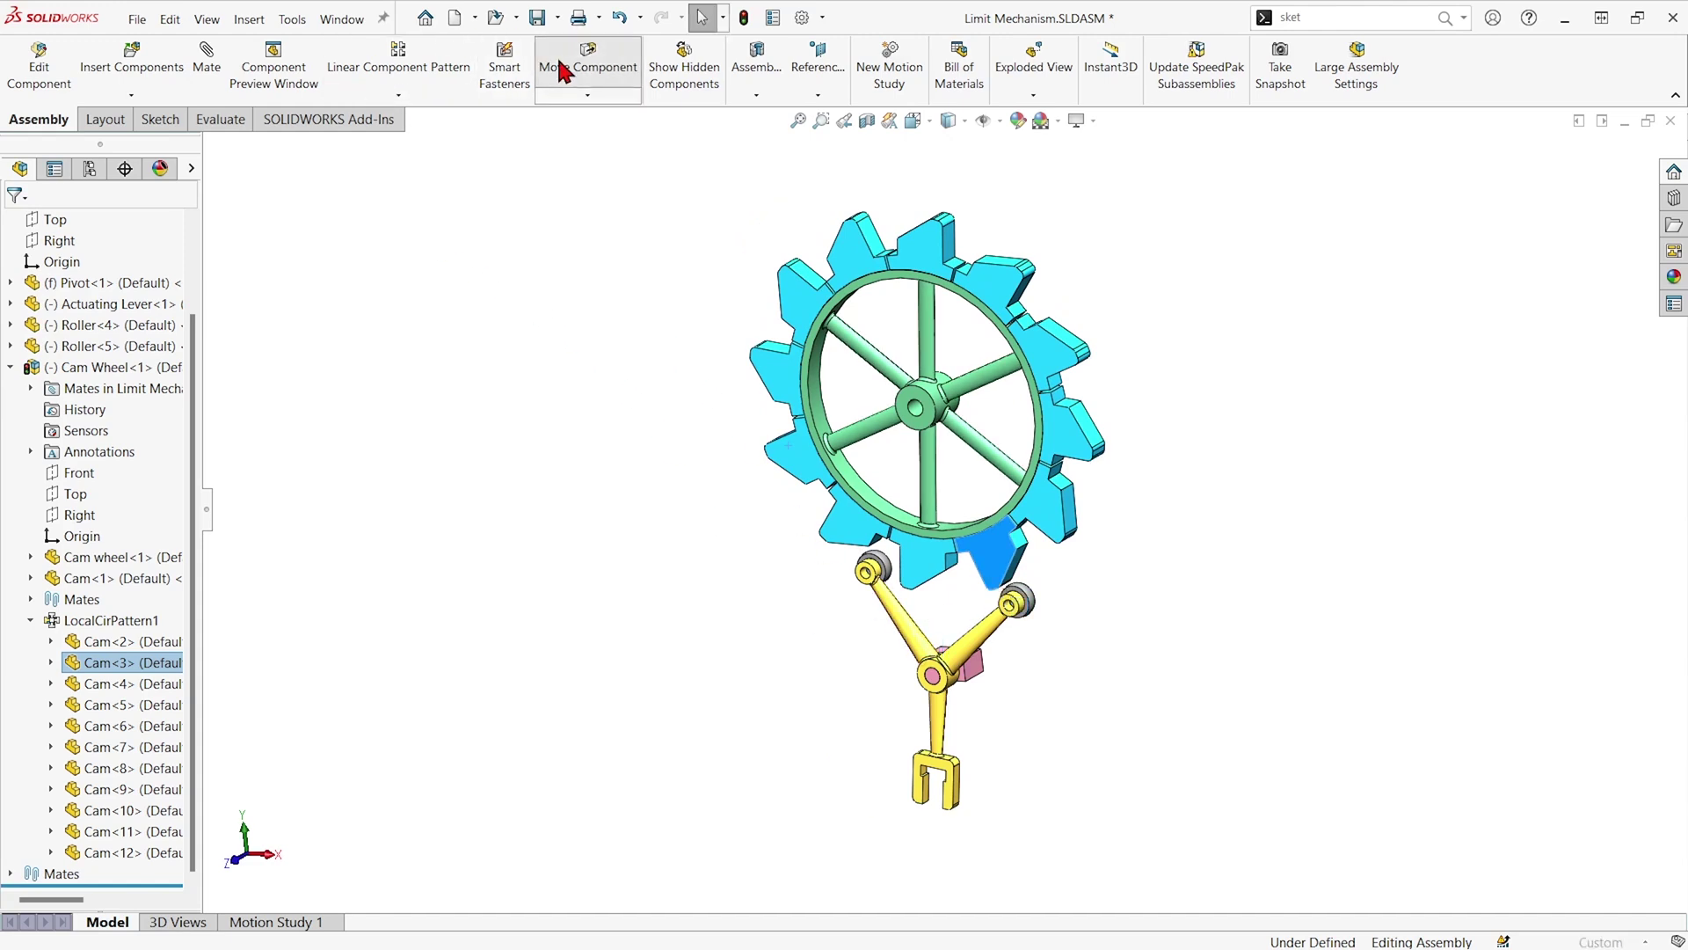
pyautogui.click(45, 458)
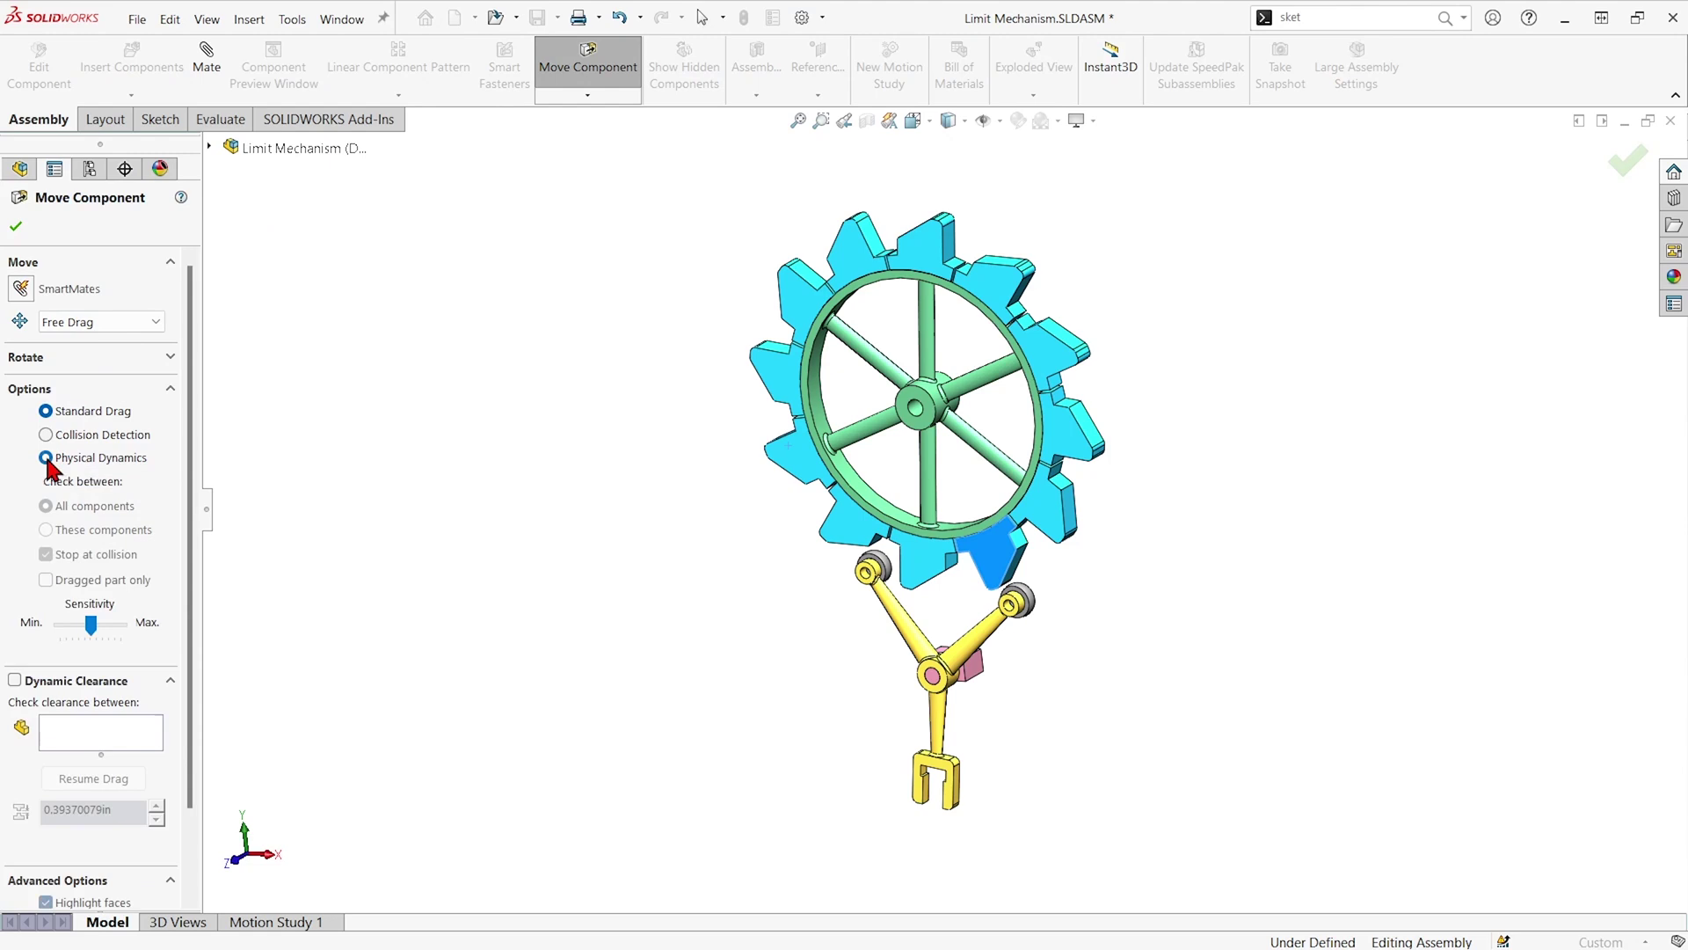
pyautogui.moveTo(1003, 287); pyautogui.dragTo(1045, 387)
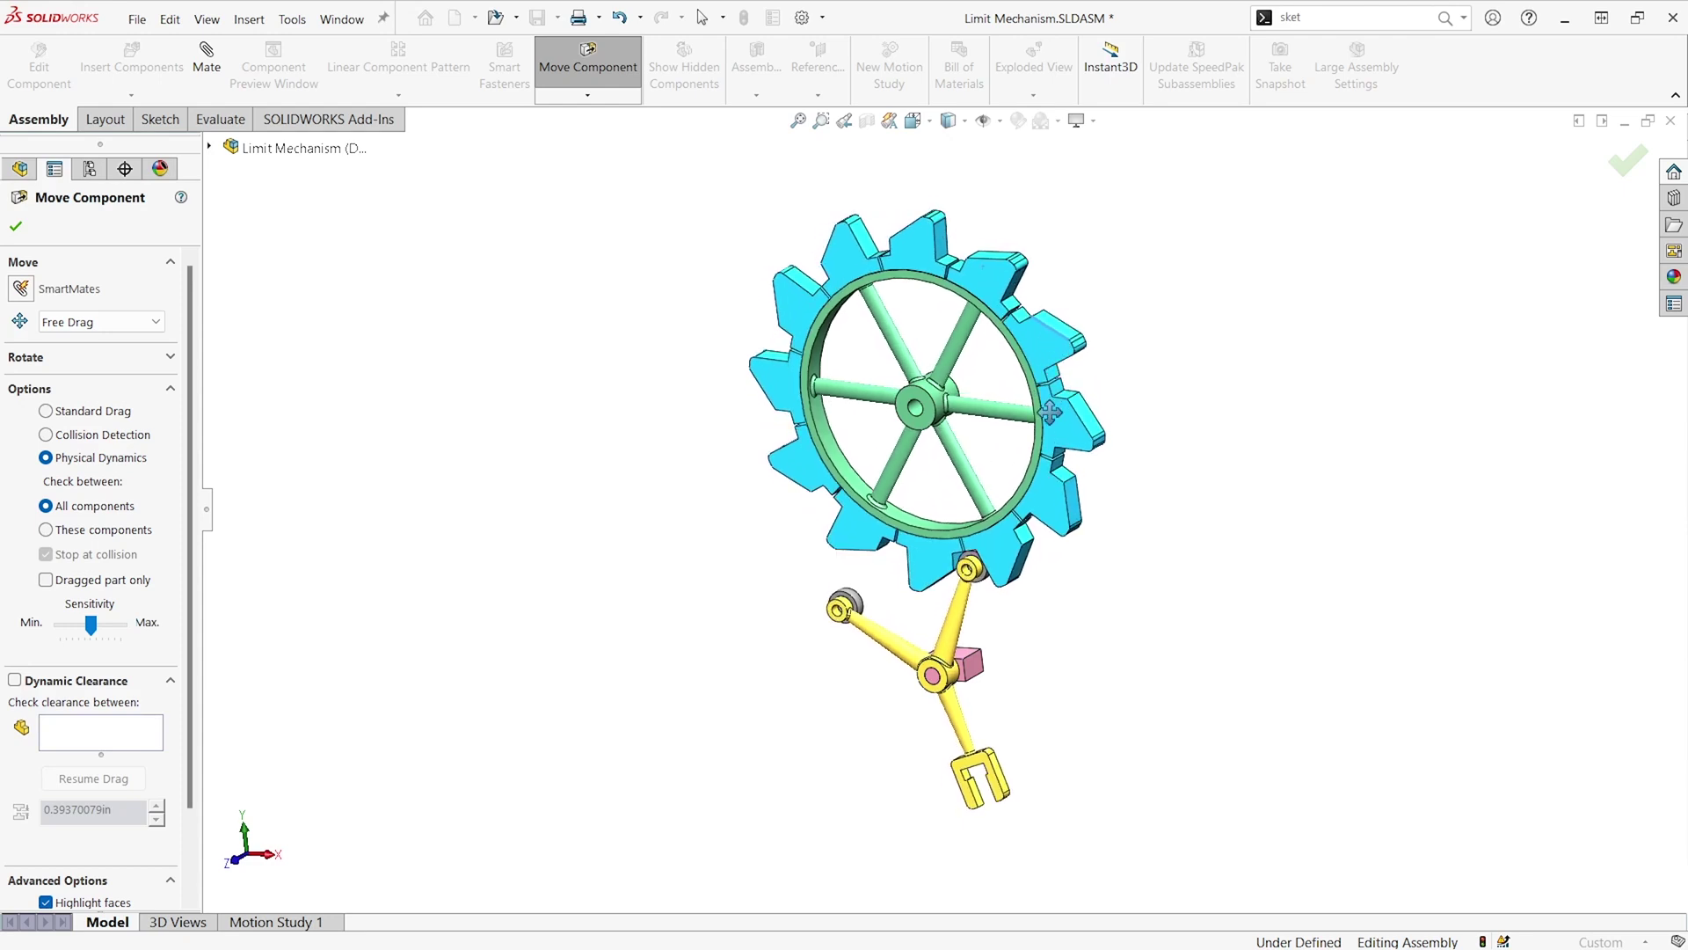
pyautogui.moveTo(1049, 362); pyautogui.dragTo(730, 635)
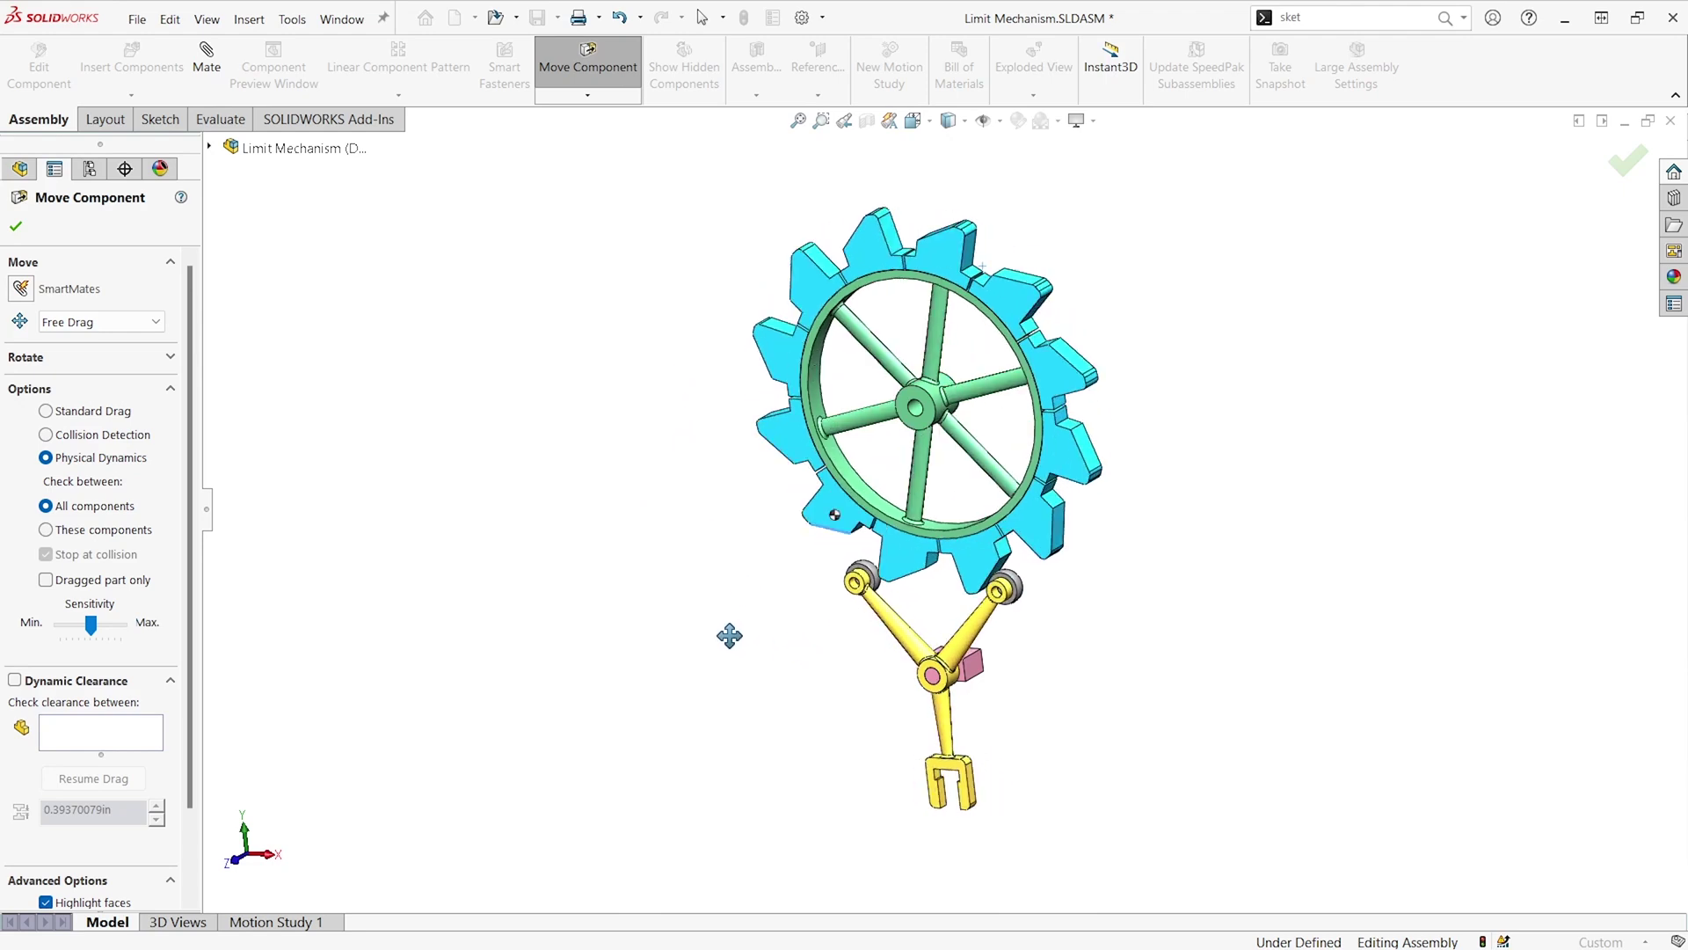
pyautogui.click(18, 226)
pyautogui.moveTo(931, 943)
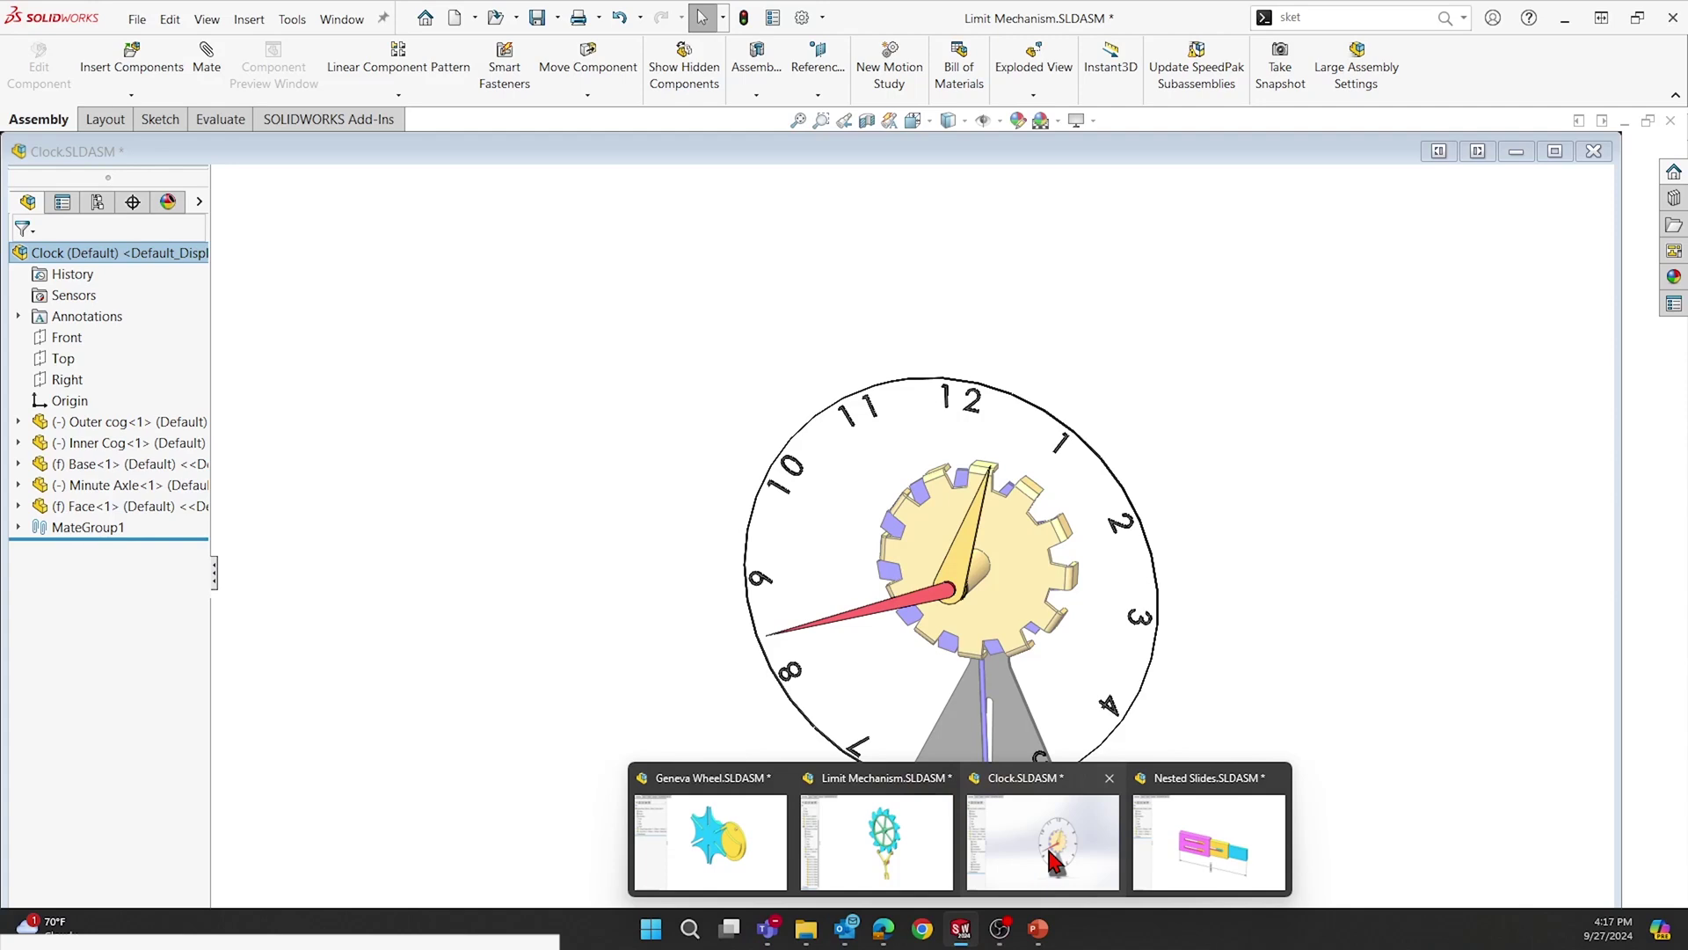
# - Switch to the Clock, try turning the inner cog, undo it, and start Move Component
pyautogui.click(1054, 860)
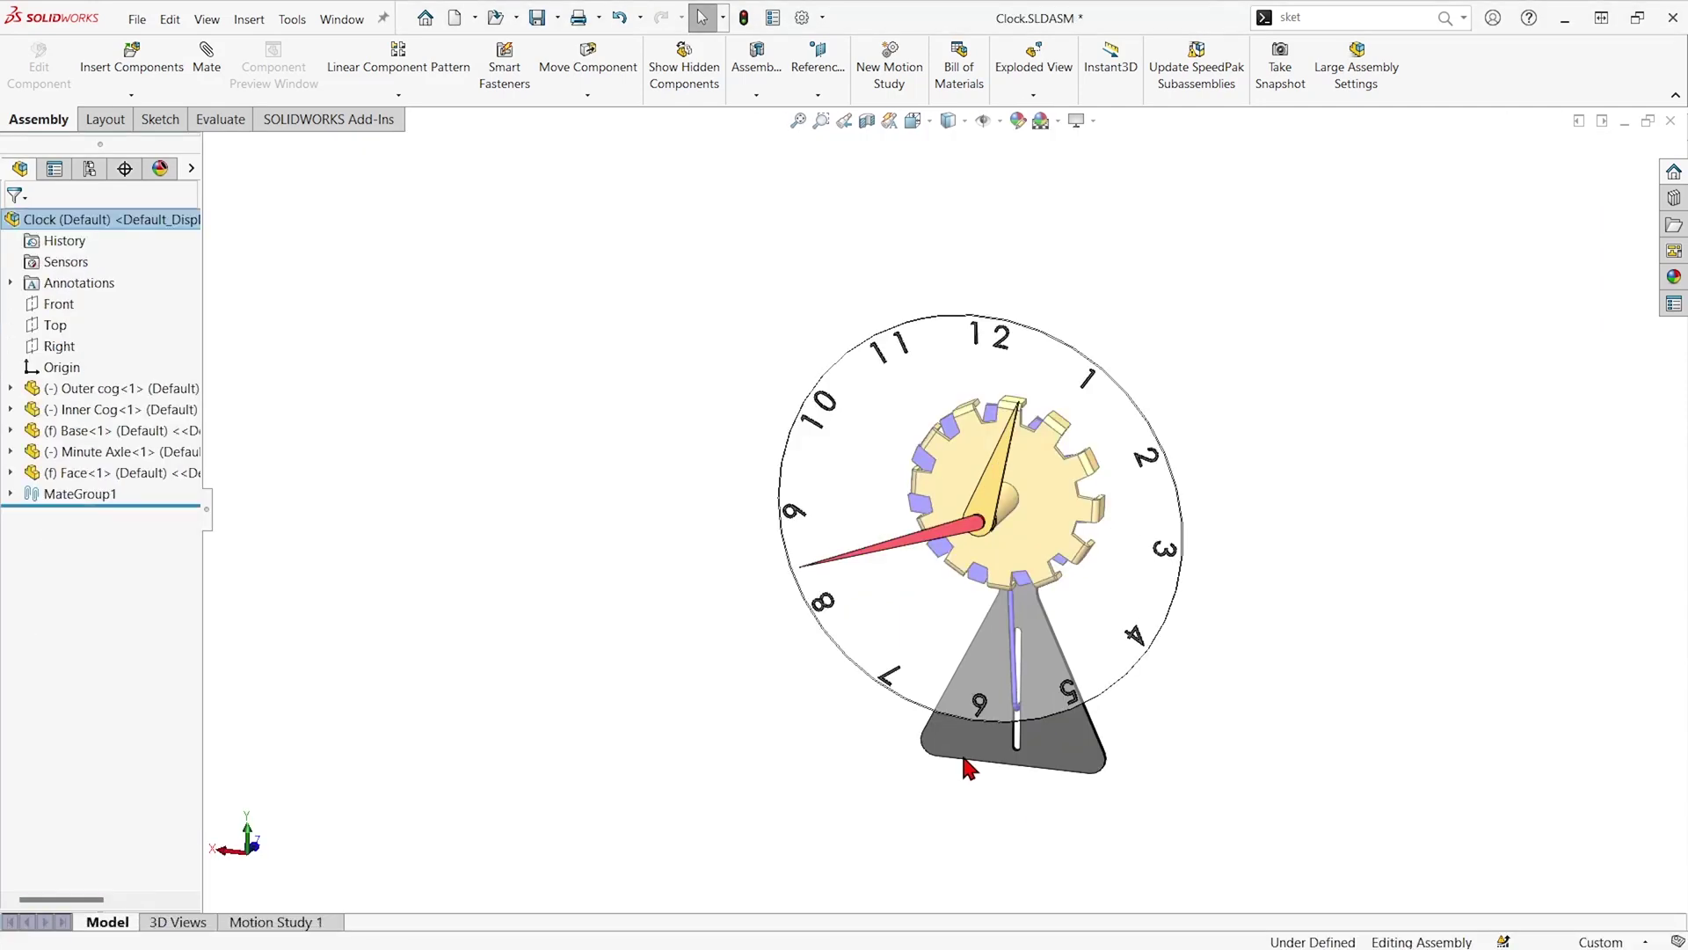
pyautogui.moveTo(924, 510); pyautogui.dragTo(1007, 601)
pyautogui.press('Escape')
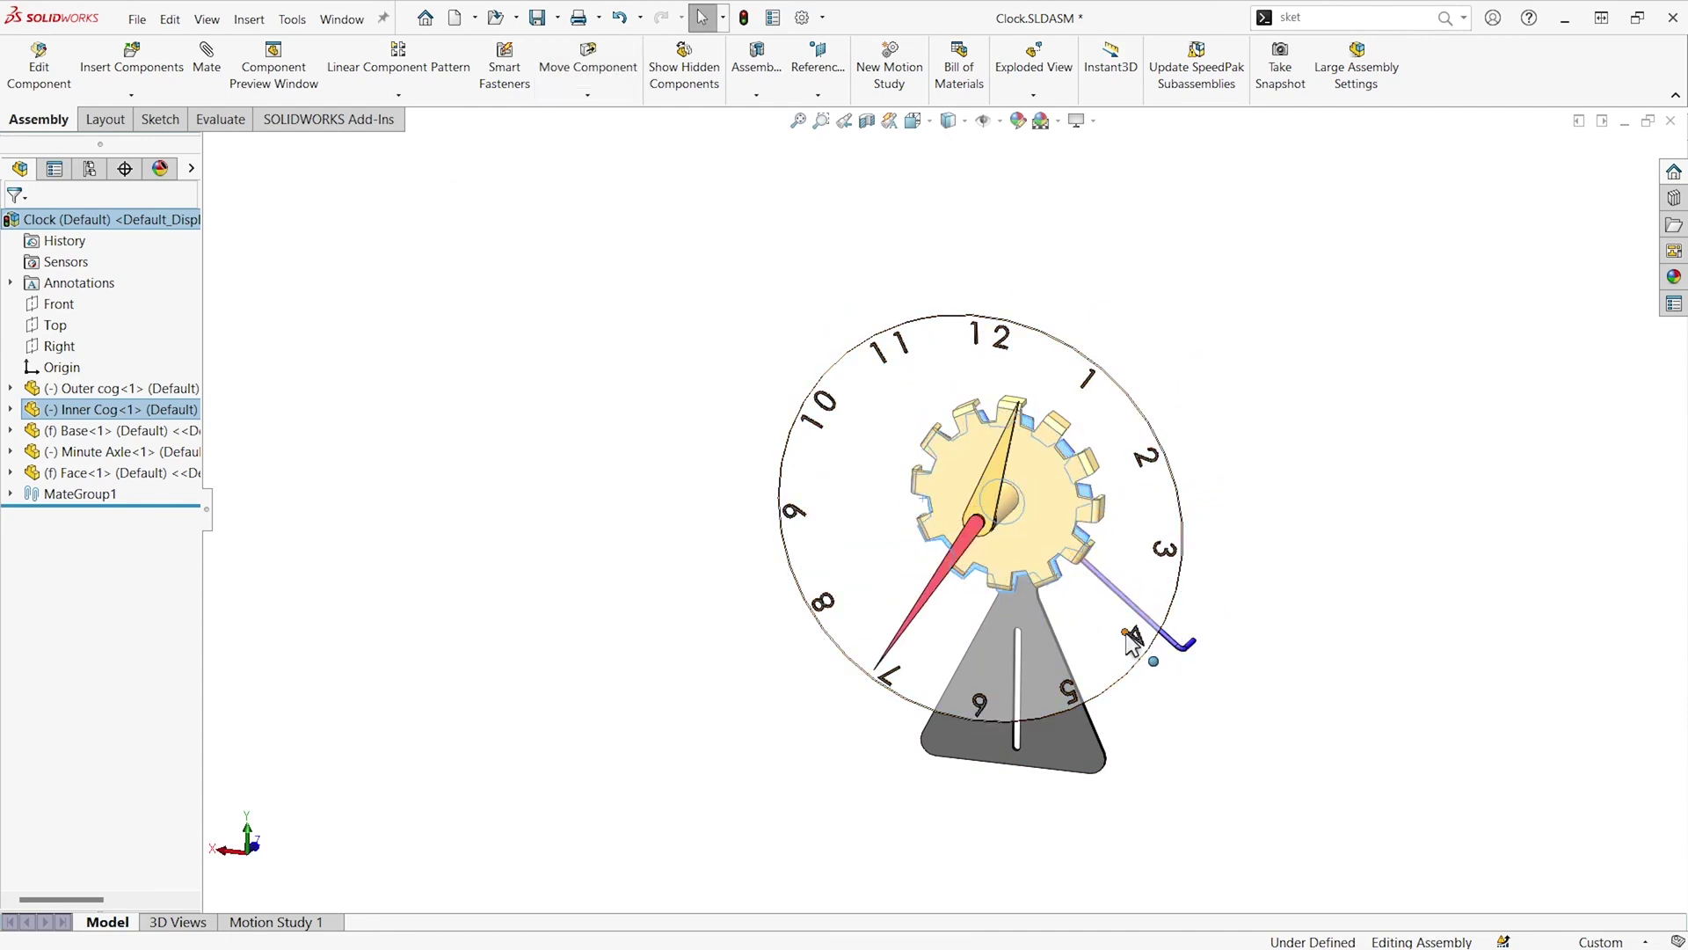
pyautogui.hotkey('ctrl', 'b')
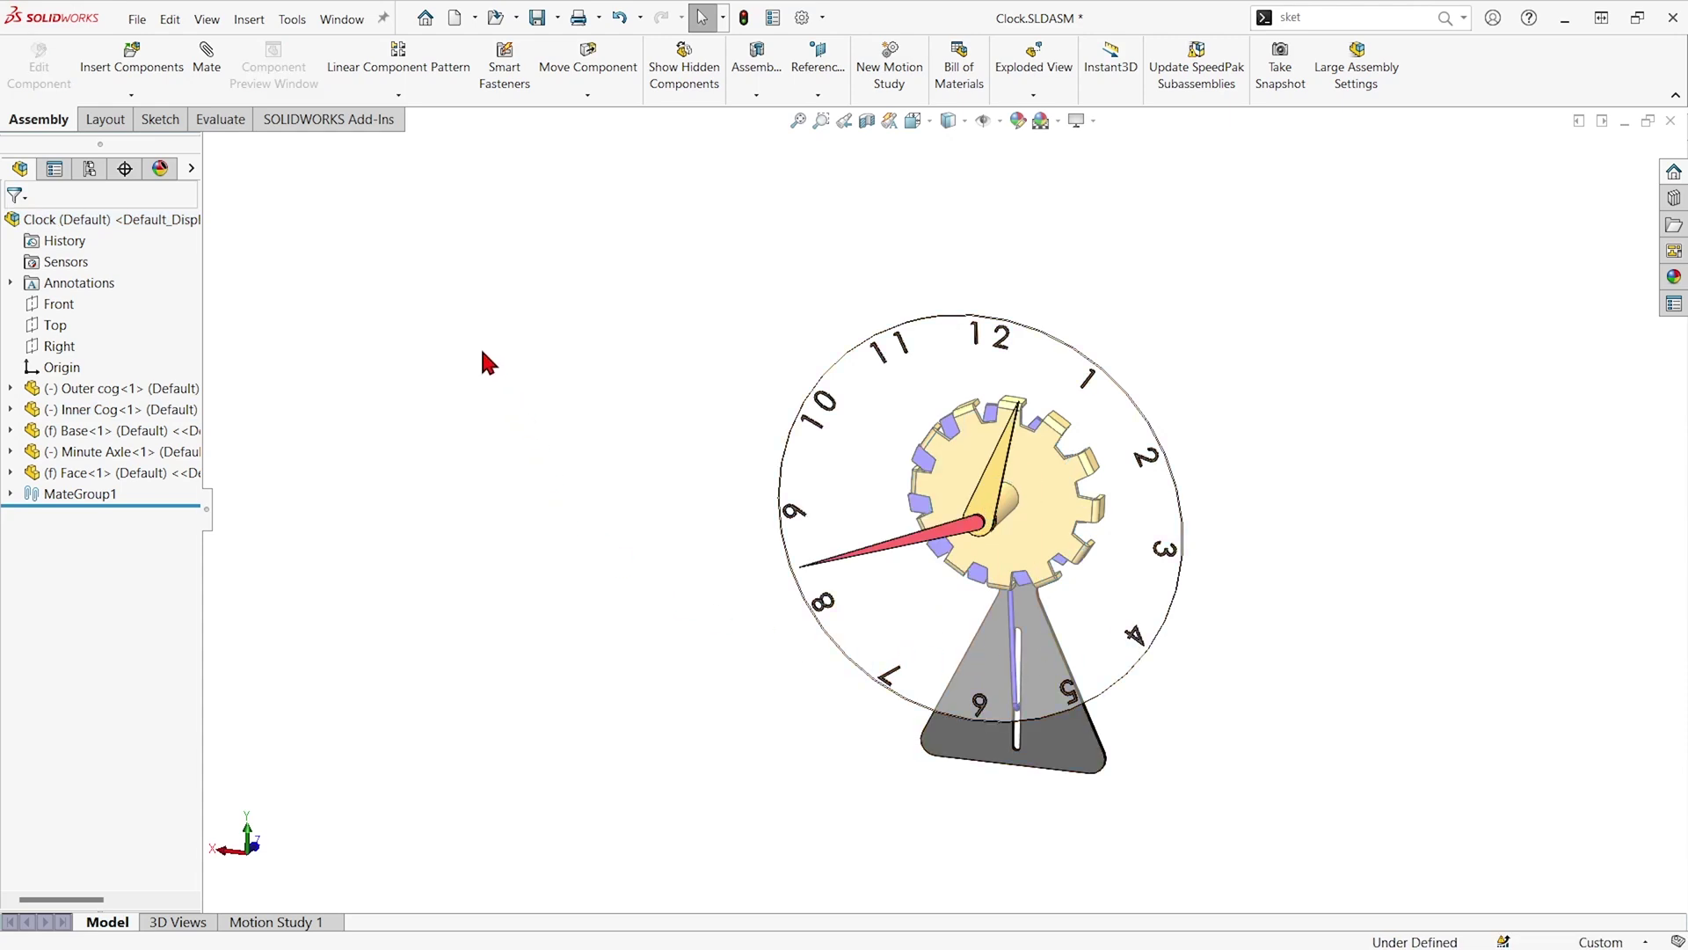
pyautogui.click(574, 63)
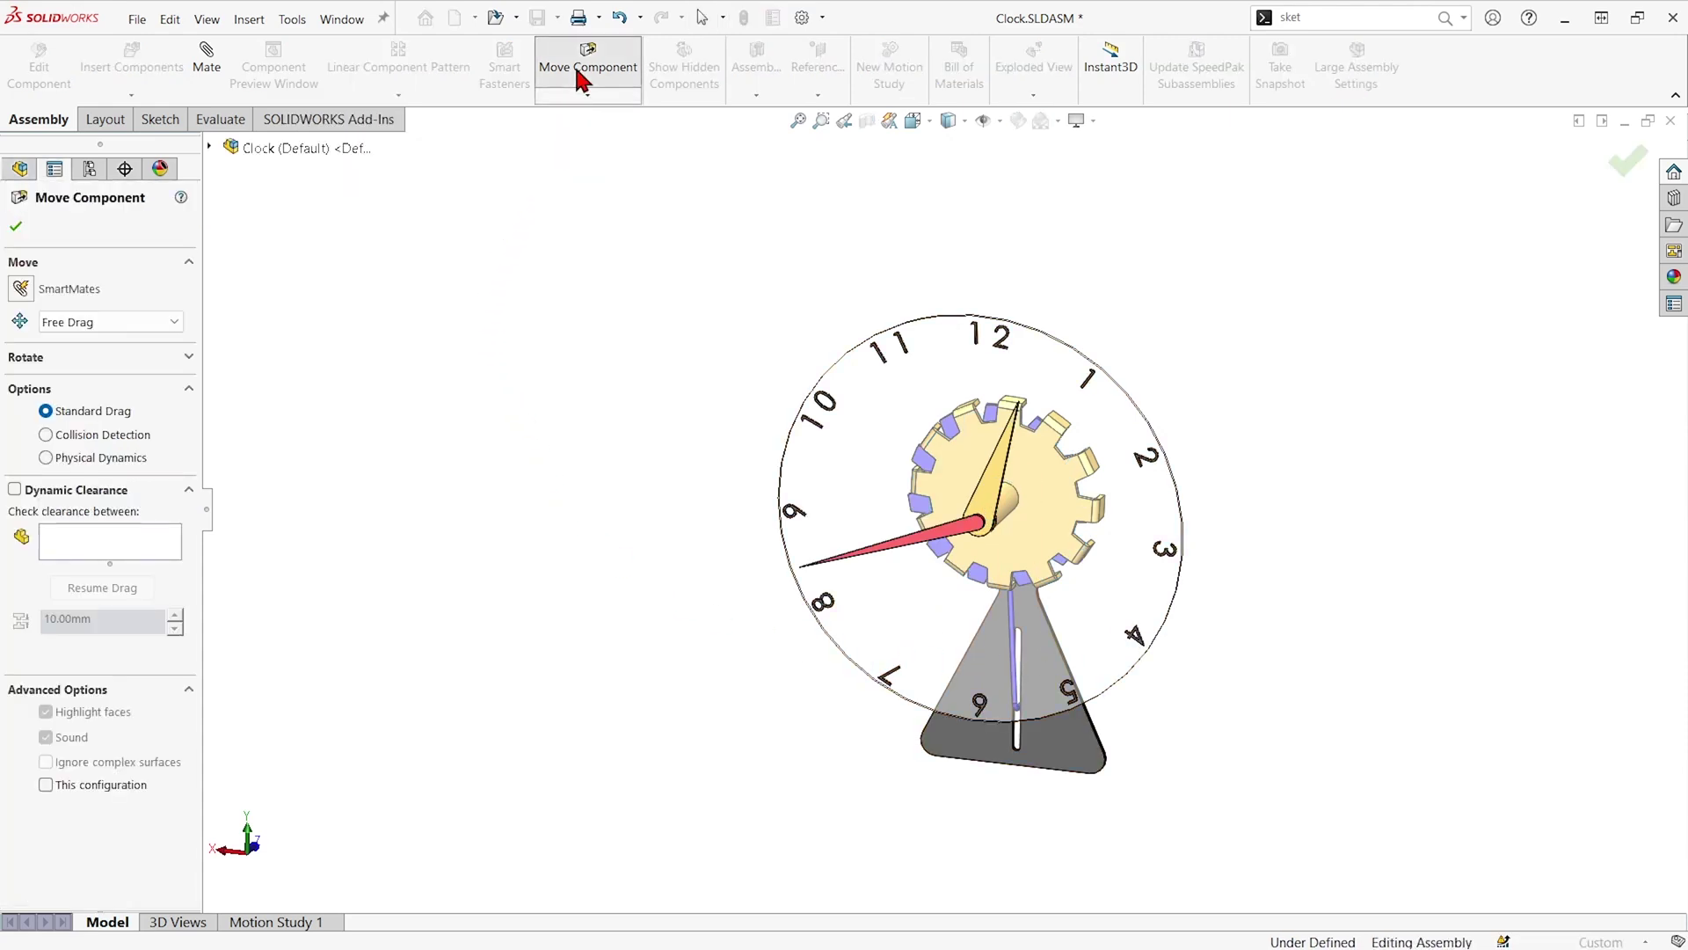
# - With Physical Dynamics on, turn the clock gear so the hands sweep to near 12 and 8
pyautogui.click(47, 457)
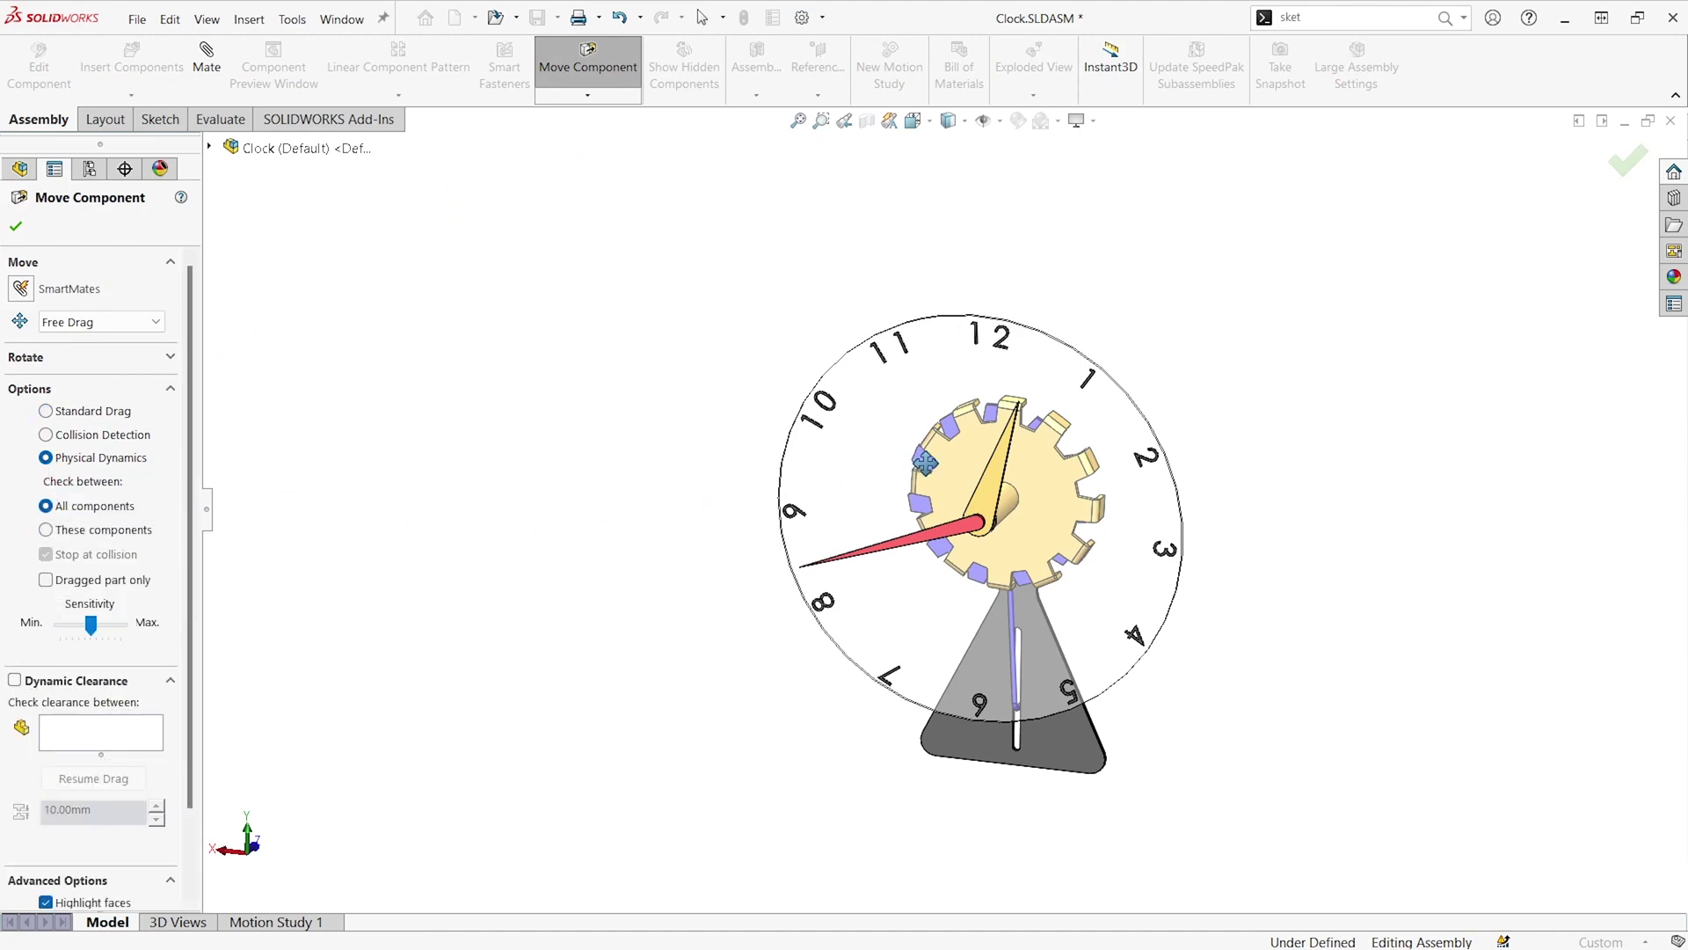
pyautogui.moveTo(926, 462); pyautogui.dragTo(1007, 433)
pyautogui.moveTo(1075, 498); pyautogui.dragTo(1020, 714)
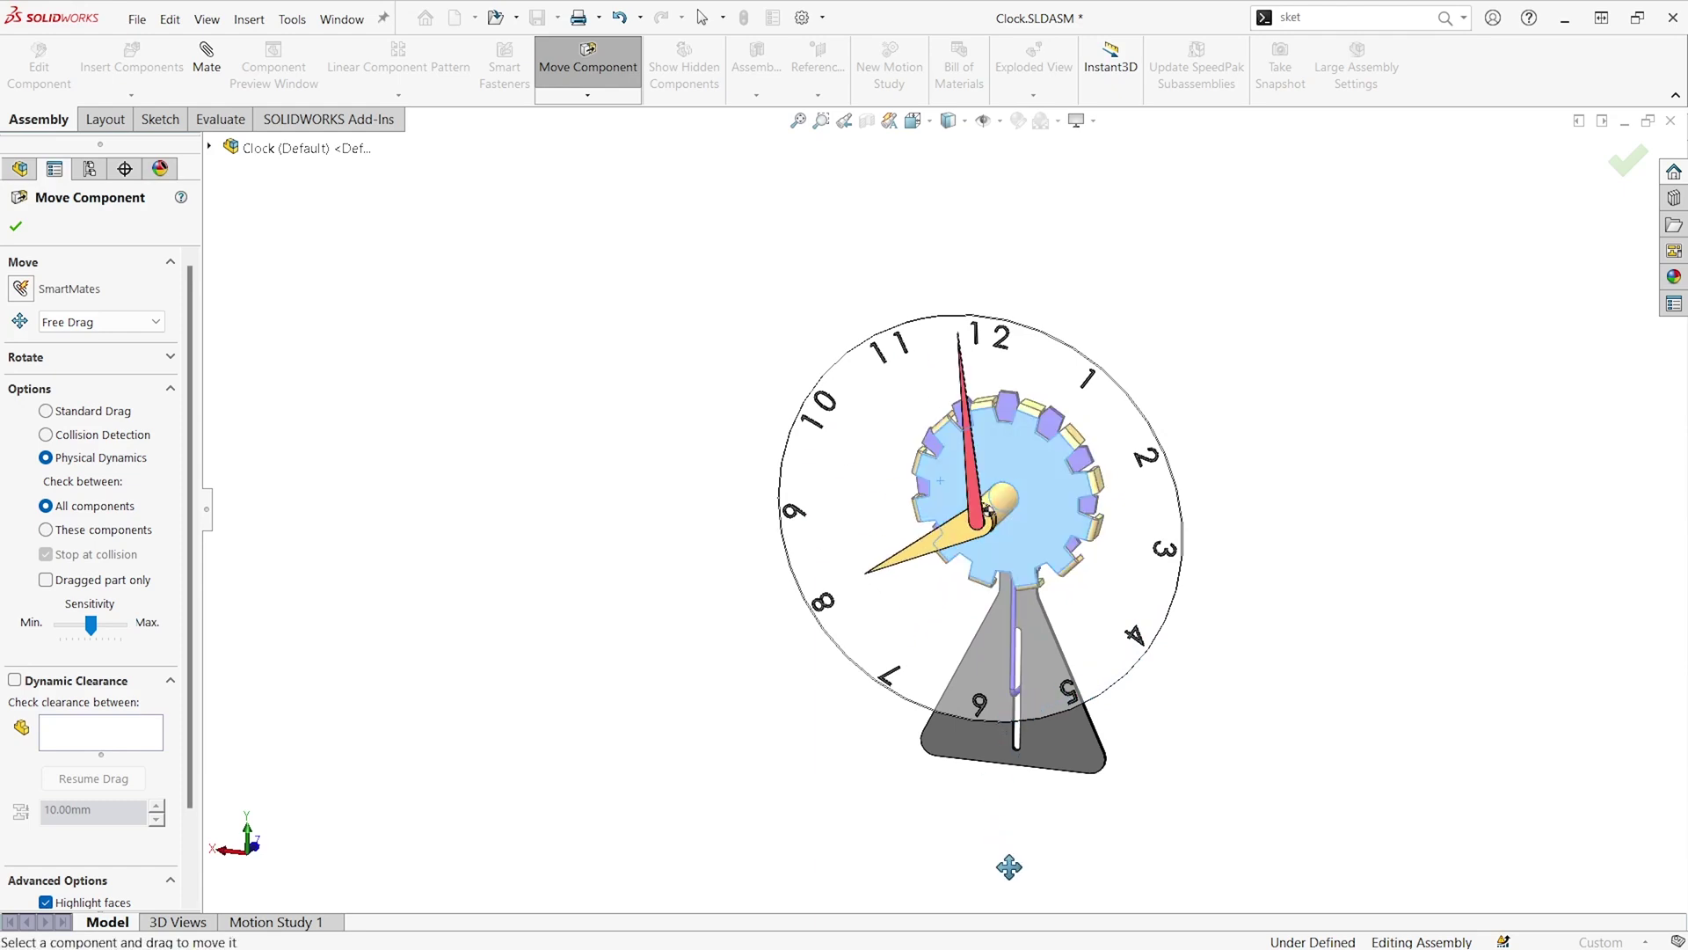